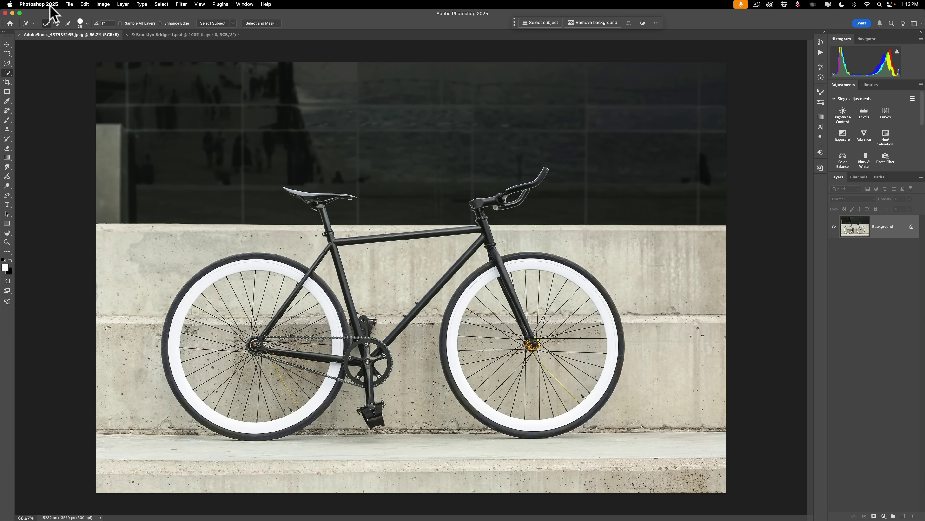
Try the Magic Wand and Object Selection tools, then return to the Quick Selection tool
{"action": "key", "text": "w"}
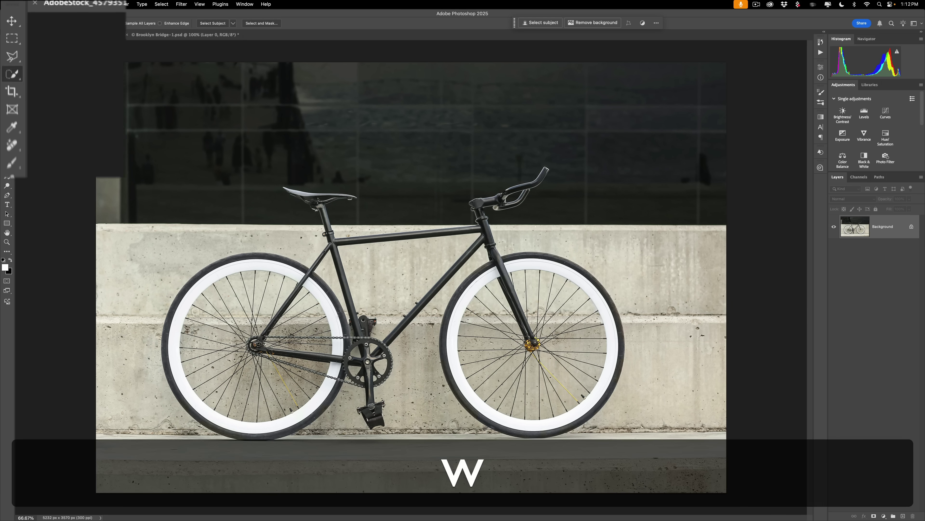
{"action": "right_click", "coordinate": [14, 78]}
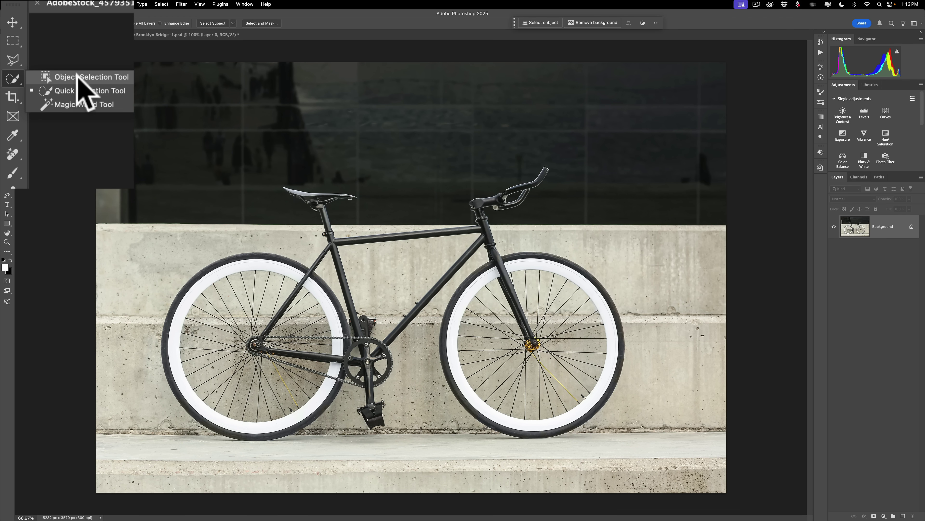
{"action": "left_click", "coordinate": [79, 106]}
{"action": "right_click", "coordinate": [15, 80]}
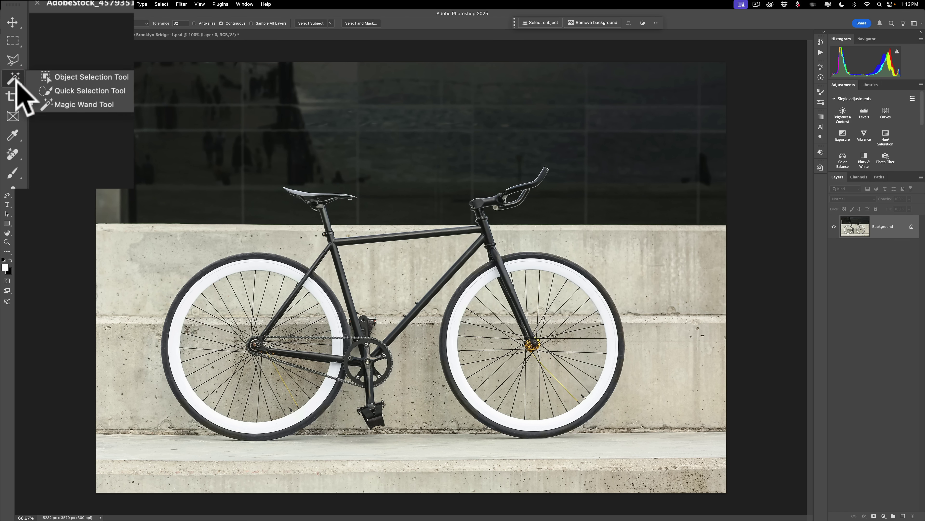
{"action": "left_click", "coordinate": [73, 78]}
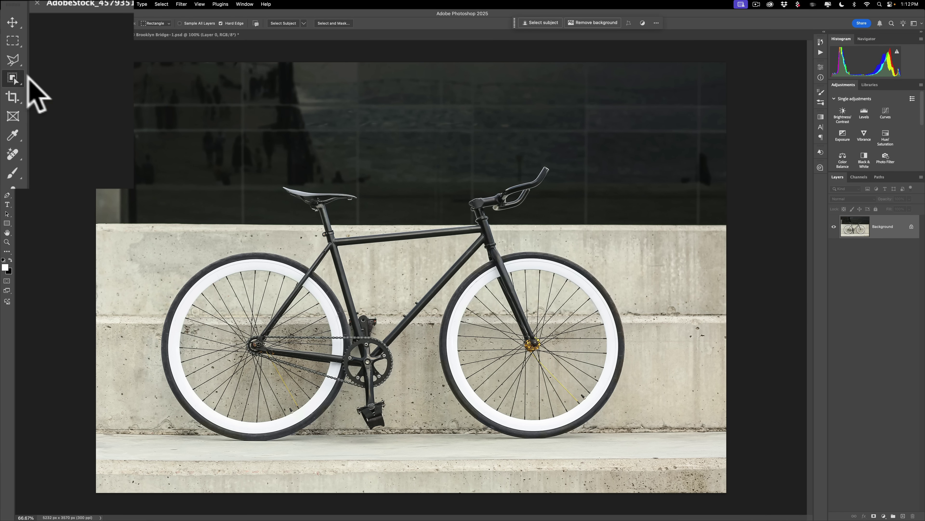
{"action": "right_click", "coordinate": [13, 78]}
{"action": "left_click", "coordinate": [54, 88]}
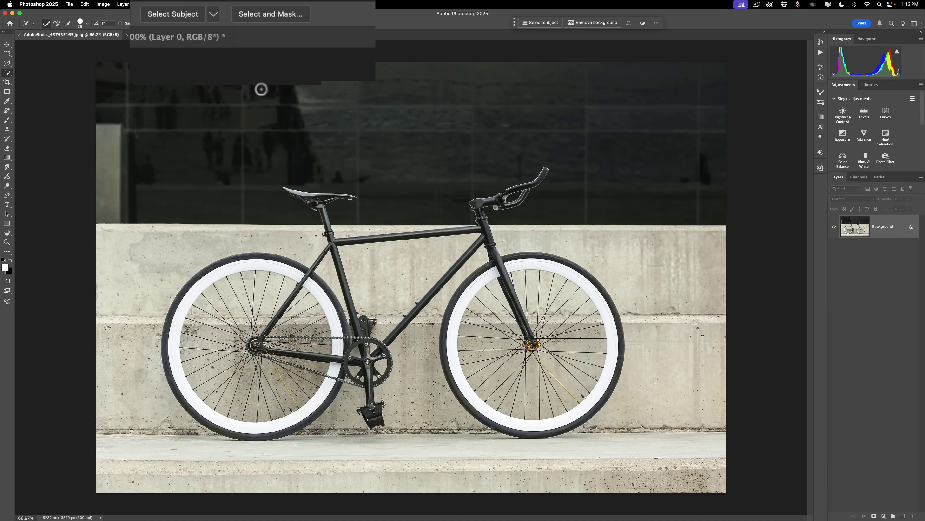
Keep Select Subject on Cloud (Detailed results) in the Image Processing preferences
{"action": "left_click", "coordinate": [214, 14]}
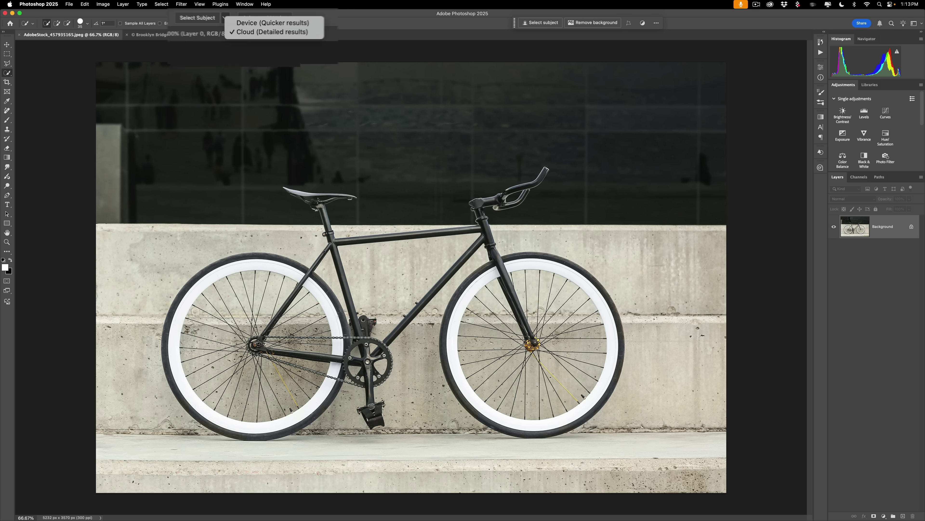
{"action": "left_click", "coordinate": [315, 32]}
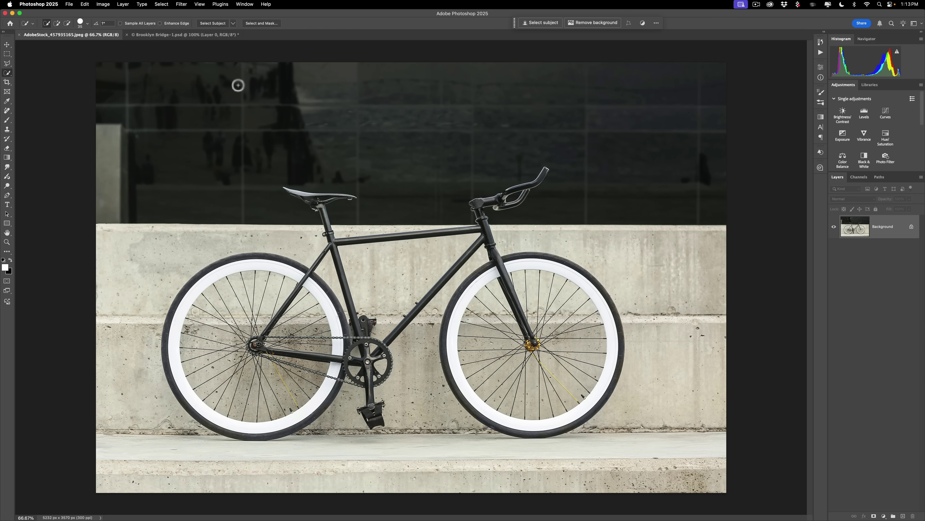
{"action": "left_click", "coordinate": [94, 12]}
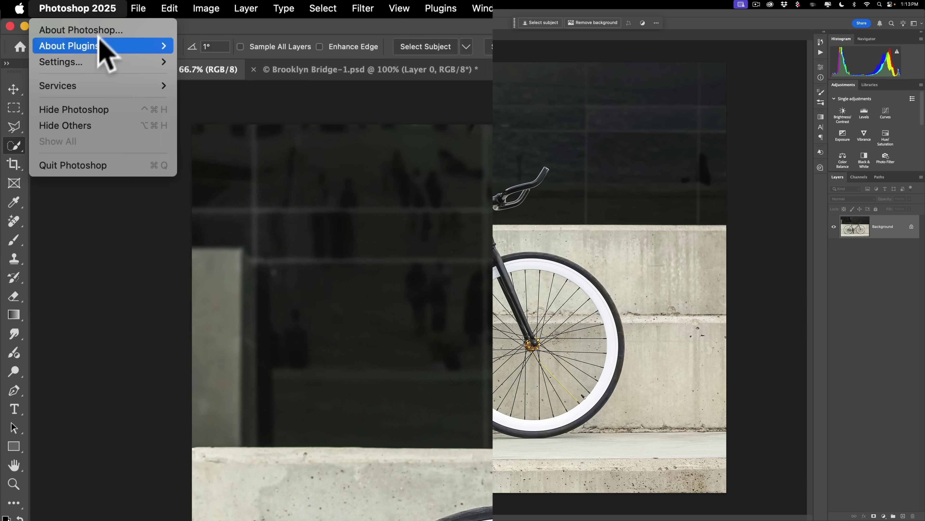
{"action": "mouse_move", "coordinate": [176, 8]}
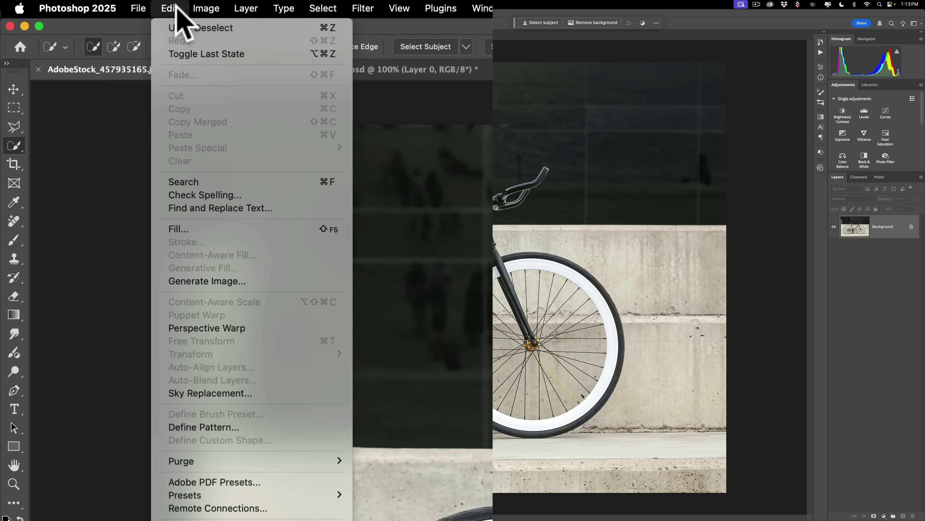
{"action": "mouse_move", "coordinate": [109, 8]}
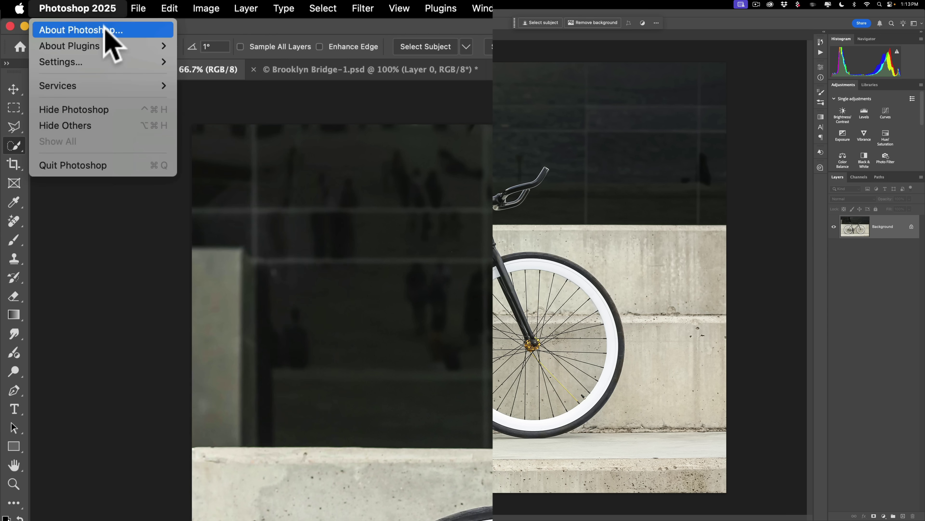
{"action": "mouse_move", "coordinate": [105, 61]}
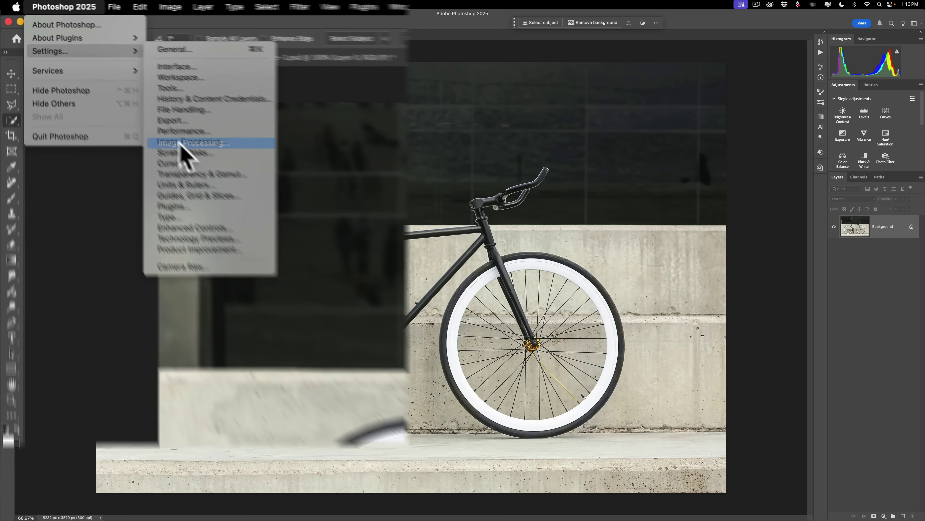
{"action": "left_click", "coordinate": [219, 172]}
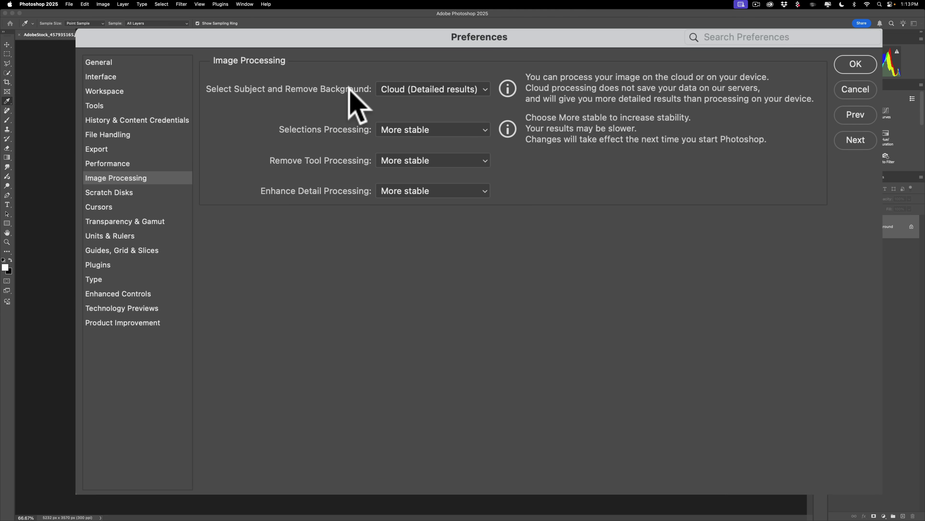
{"action": "left_click", "coordinate": [424, 90]}
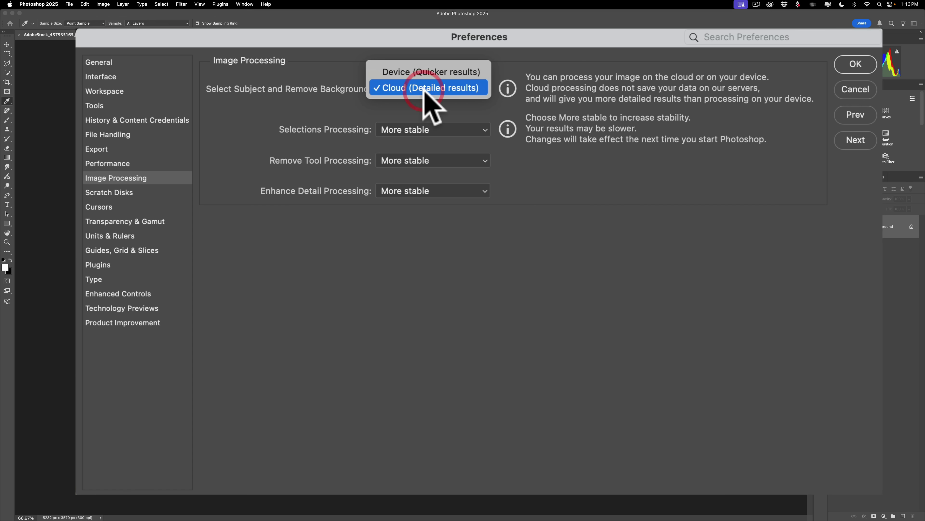
{"action": "left_click", "coordinate": [425, 88]}
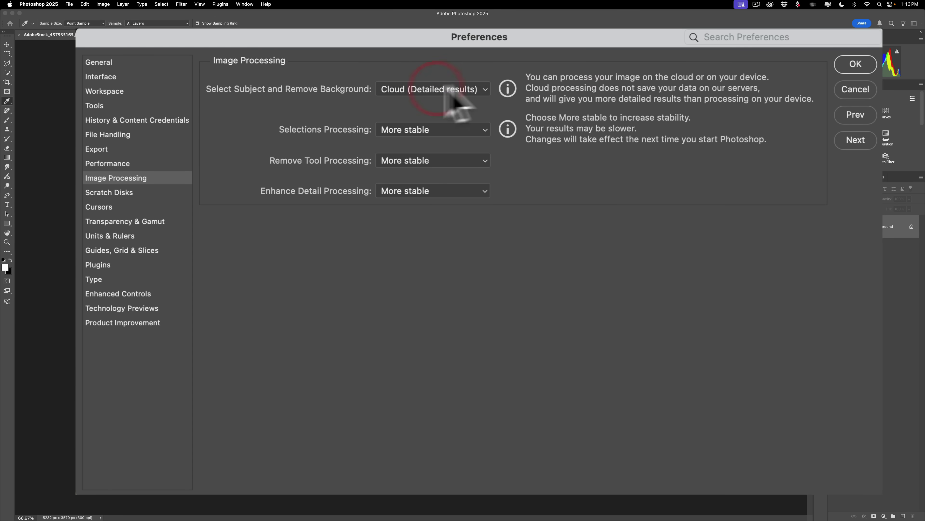
{"action": "left_click", "coordinate": [856, 64]}
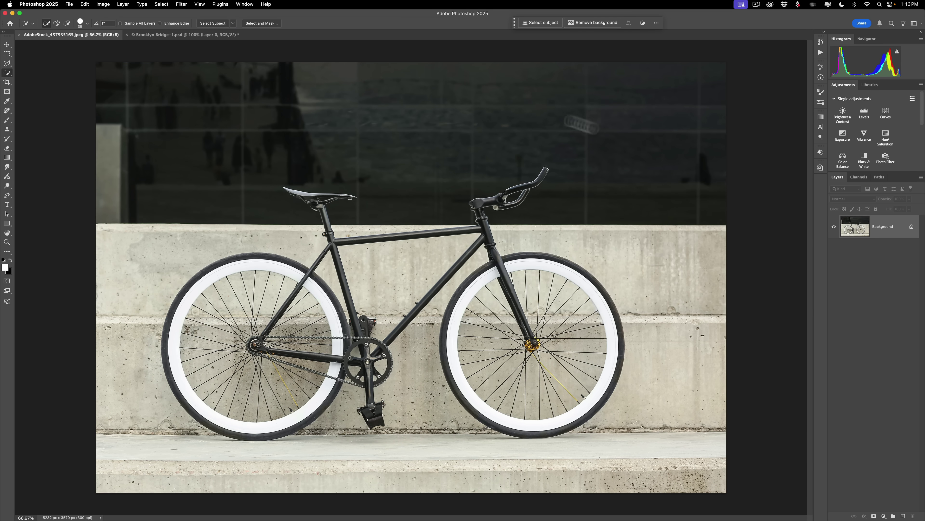
Confirm Cloud processing and run Select Subject on the bicycle
{"action": "left_click", "coordinate": [214, 15]}
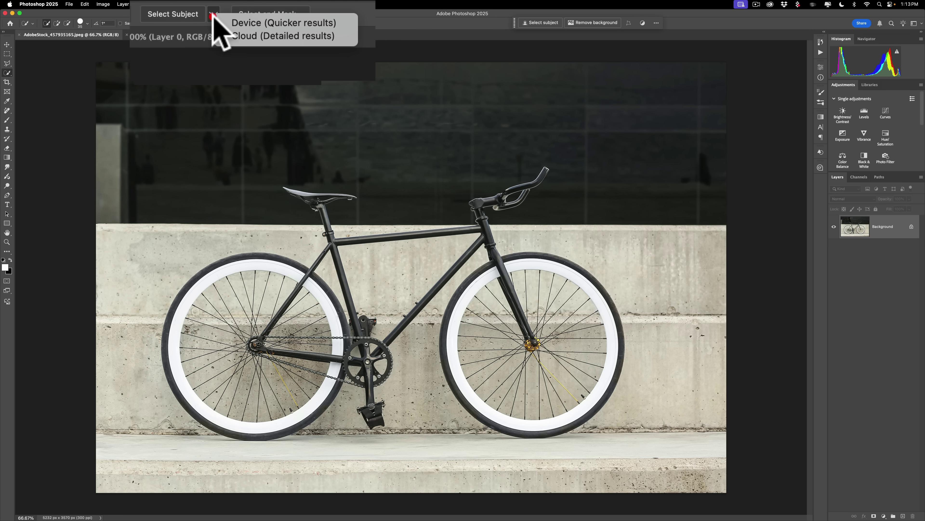
{"action": "left_click", "coordinate": [283, 36]}
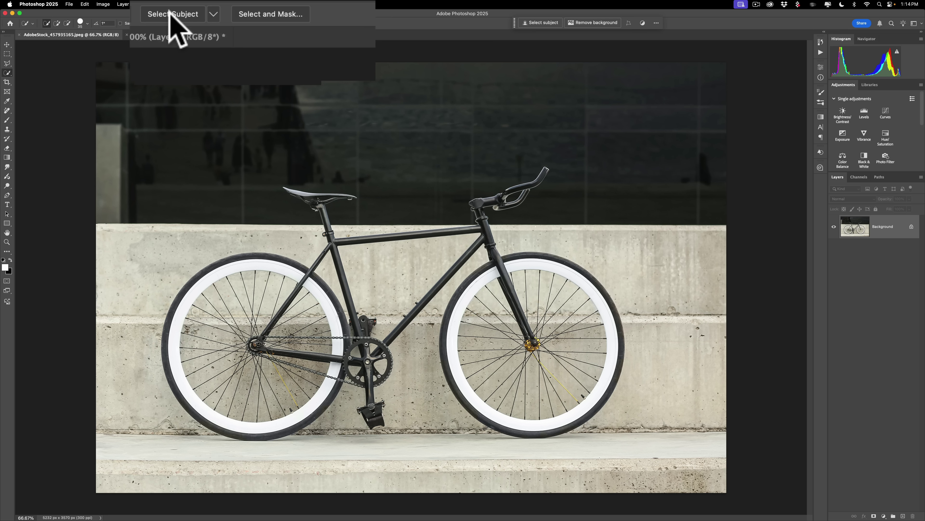
{"action": "left_click", "coordinate": [212, 23]}
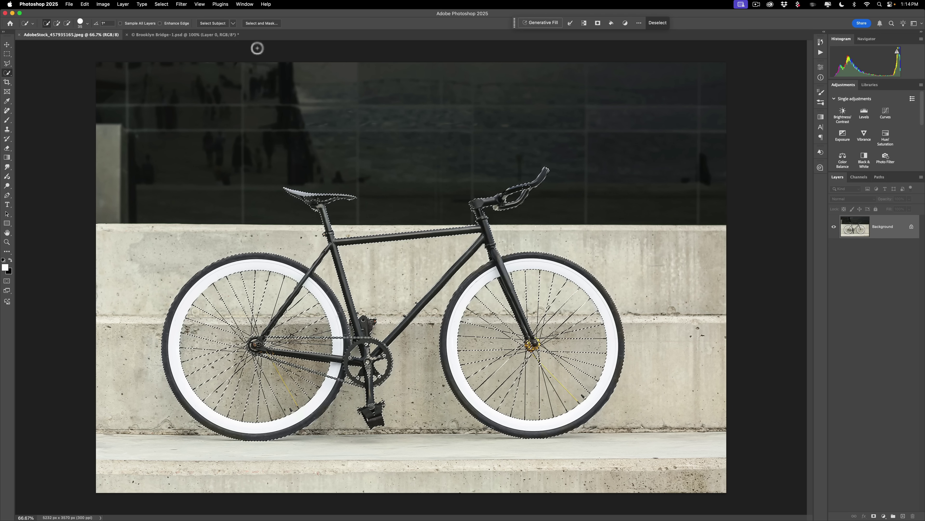
Refine the bicycle selection in Select and Mask, outputting a New Layer with Layer Mask
{"action": "left_click", "coordinate": [274, 15]}
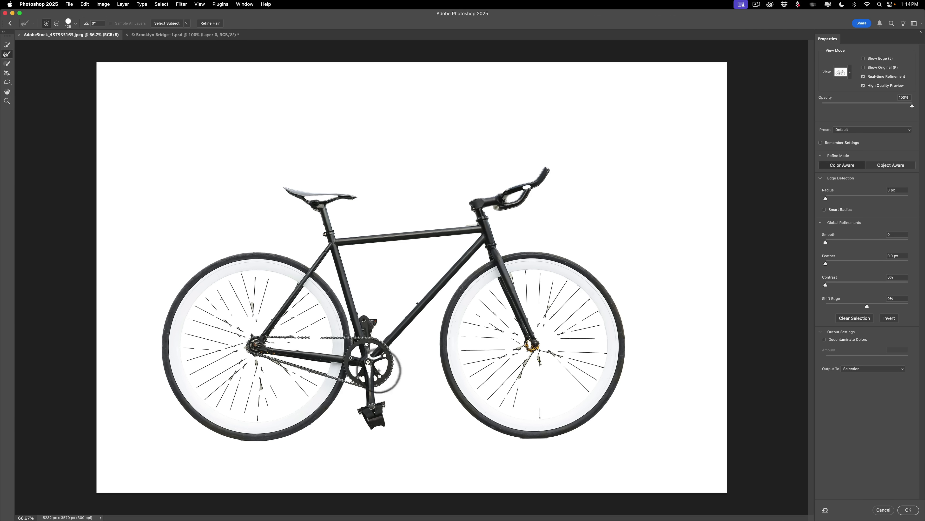
{"action": "left_click", "coordinate": [860, 369]}
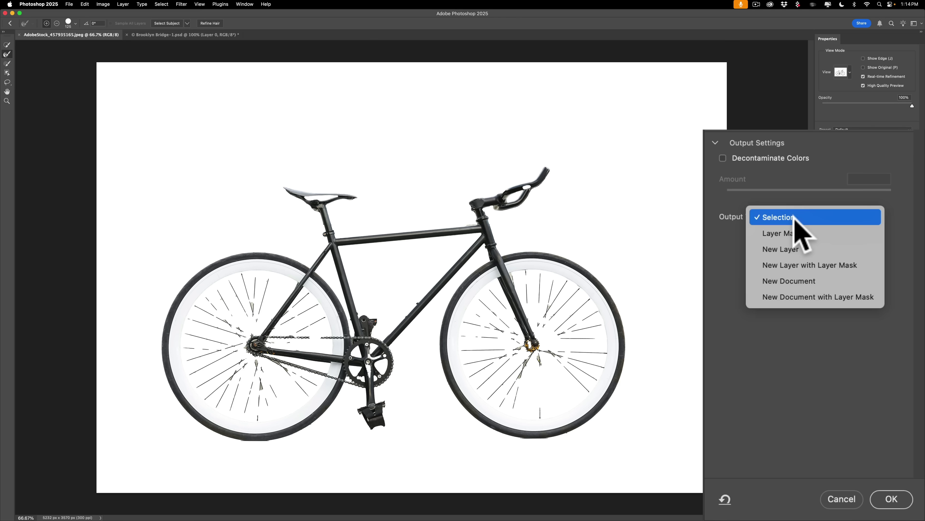
{"action": "left_click", "coordinate": [808, 267]}
{"action": "left_click", "coordinate": [893, 500]}
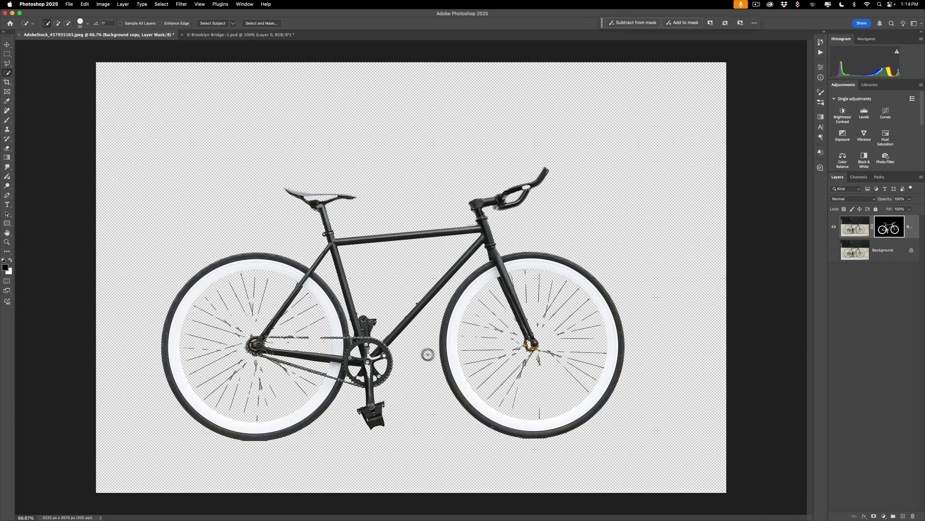
Remove a chain piece from the mask, then view the mask alone and return
{"action": "left_click", "coordinate": [312, 337]}
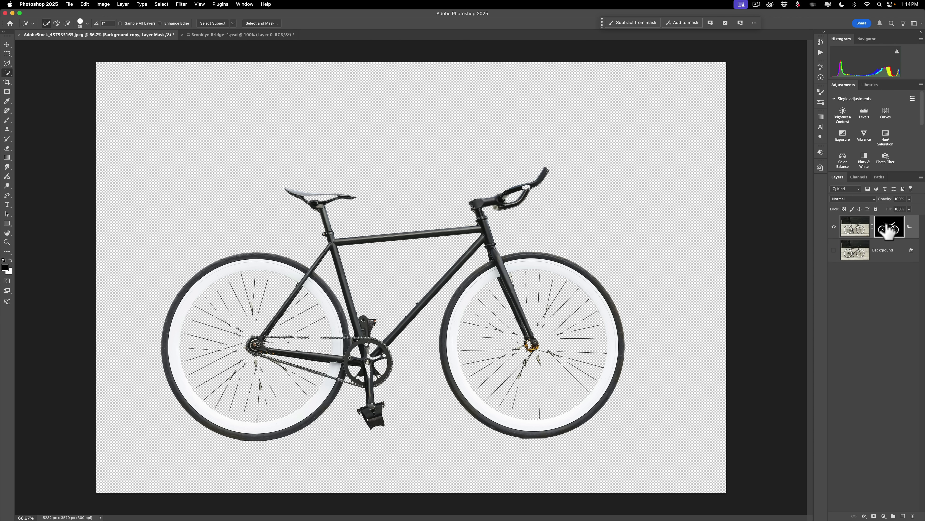
{"action": "left_click", "coordinate": [889, 231], "text": "alt"}
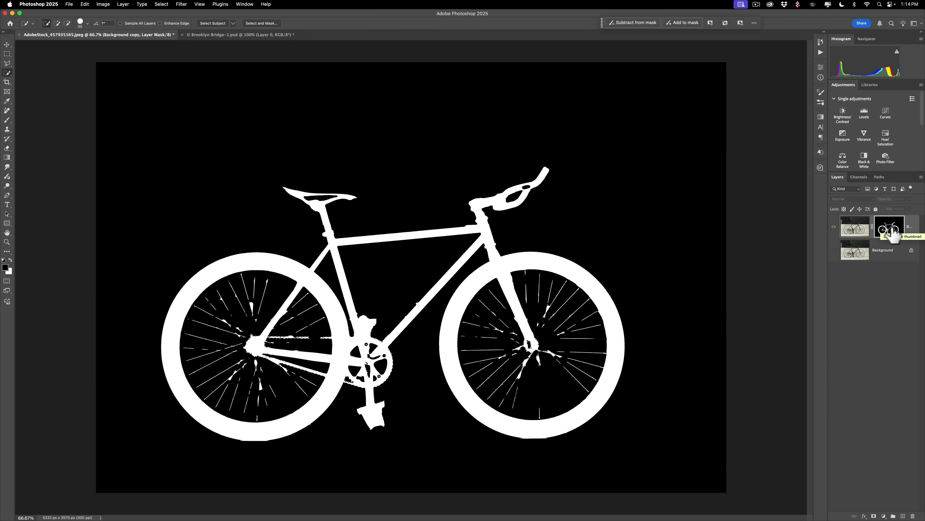
{"action": "left_click", "coordinate": [891, 232], "text": "alt"}
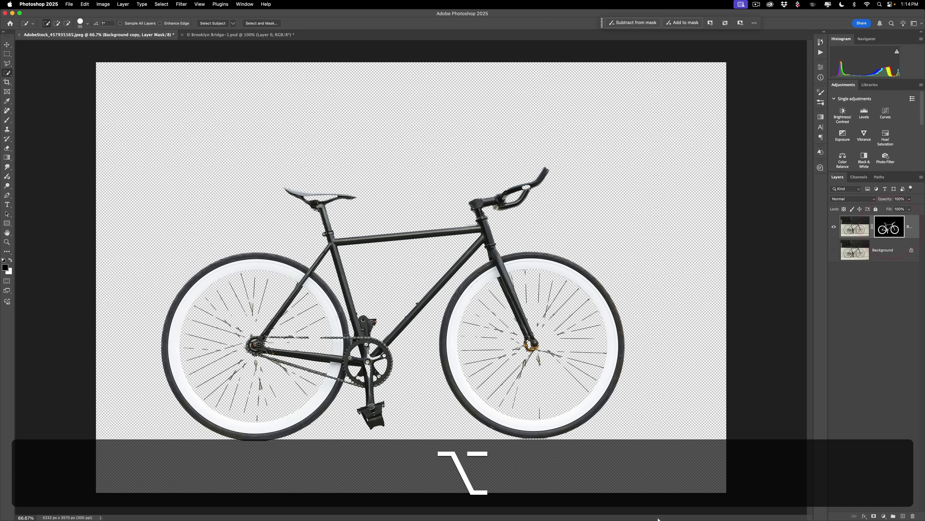
In Photoshop (Beta), check the processing mode and Select Subject on the bicycle
{"action": "mouse_move", "coordinate": [664, 518]}
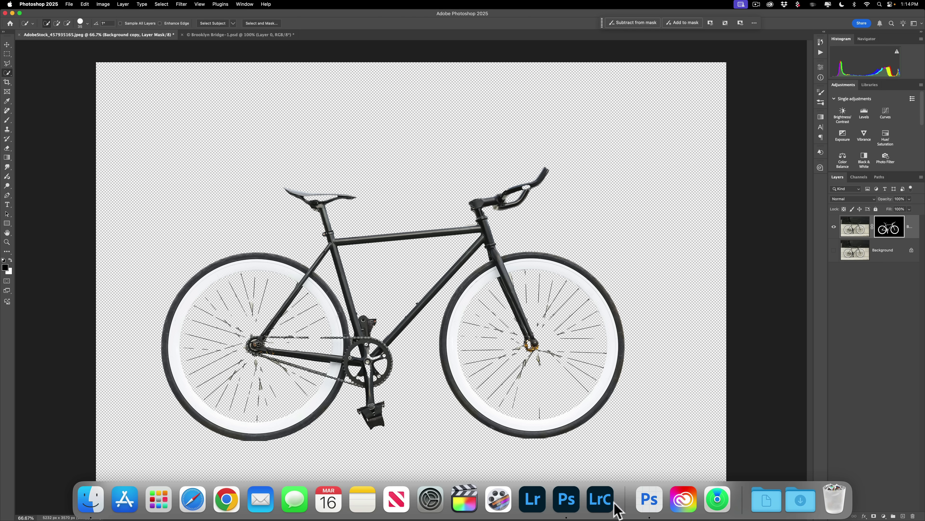
{"action": "left_click", "coordinate": [650, 502]}
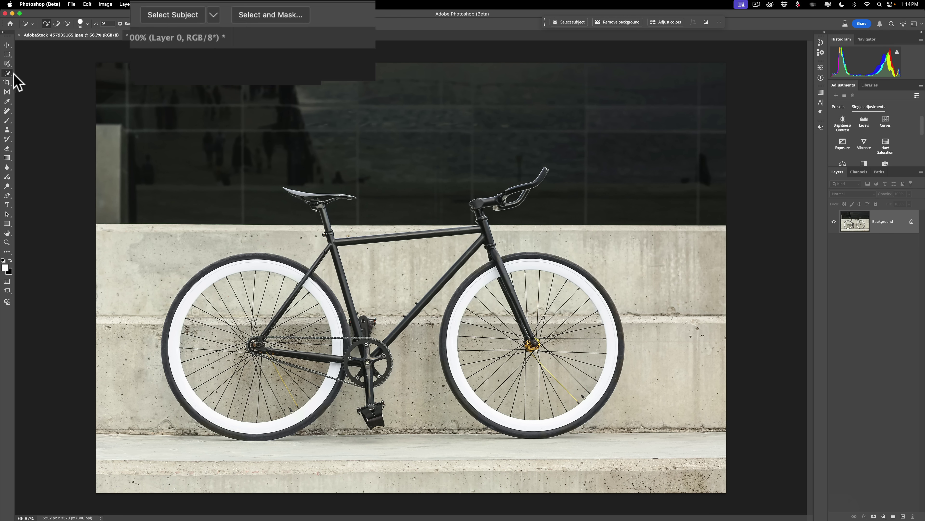
{"action": "left_click", "coordinate": [214, 15]}
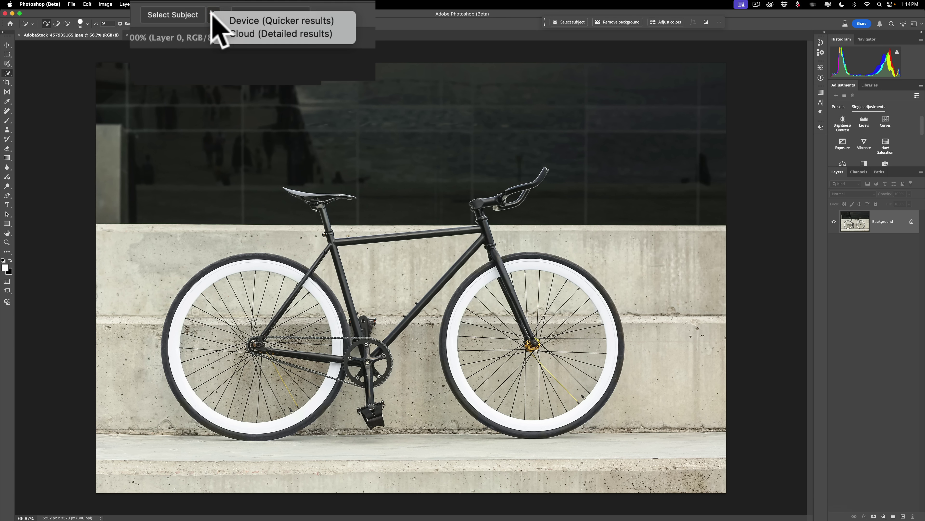
{"action": "left_click", "coordinate": [213, 16]}
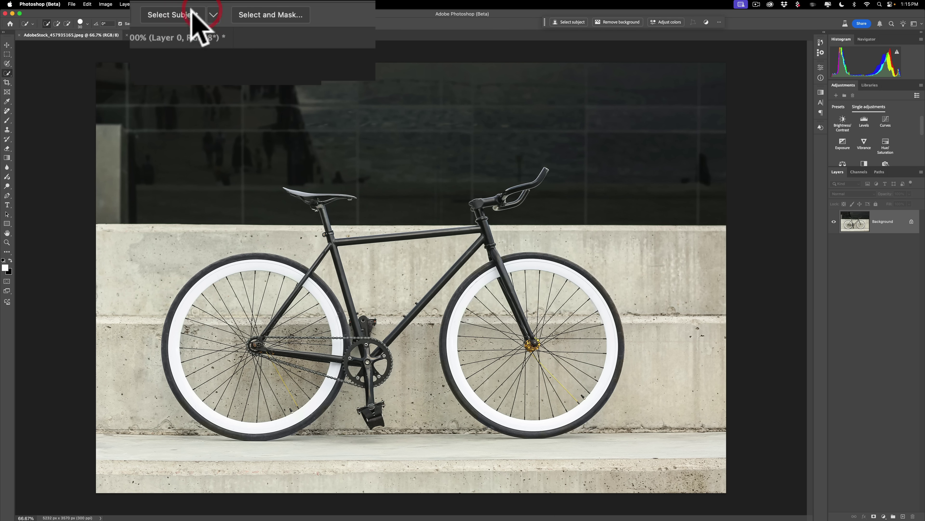
{"action": "left_click", "coordinate": [181, 11]}
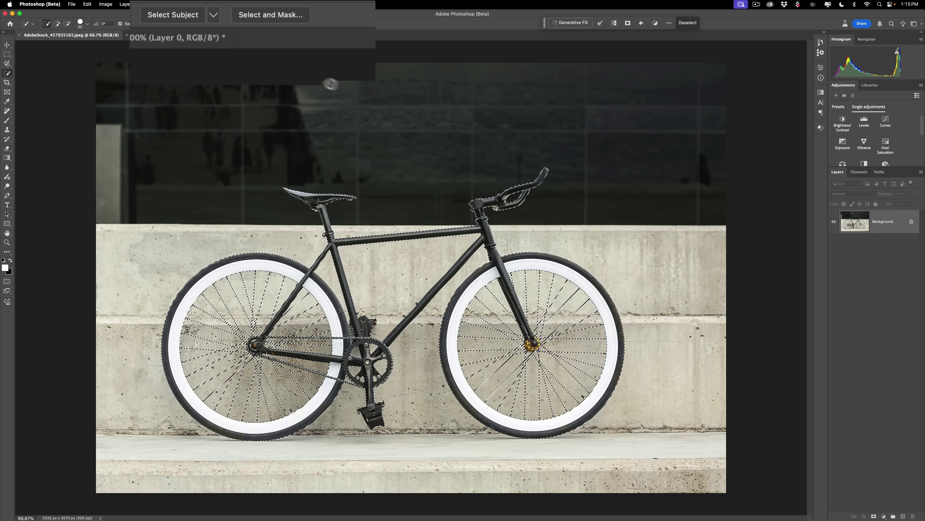
Send the Beta bicycle selection through Select and Mask to a New Layer with Layer Mask
{"action": "left_click", "coordinate": [290, 14]}
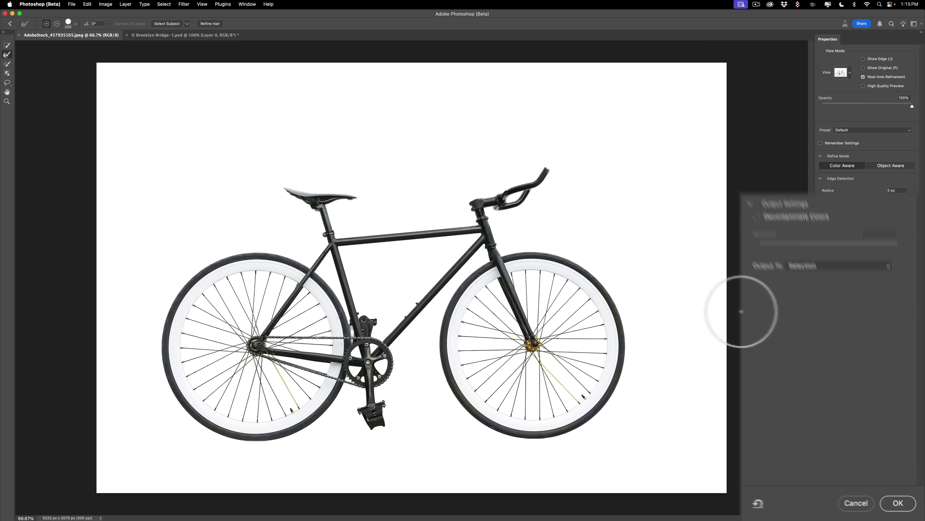
{"action": "left_click", "coordinate": [786, 217]}
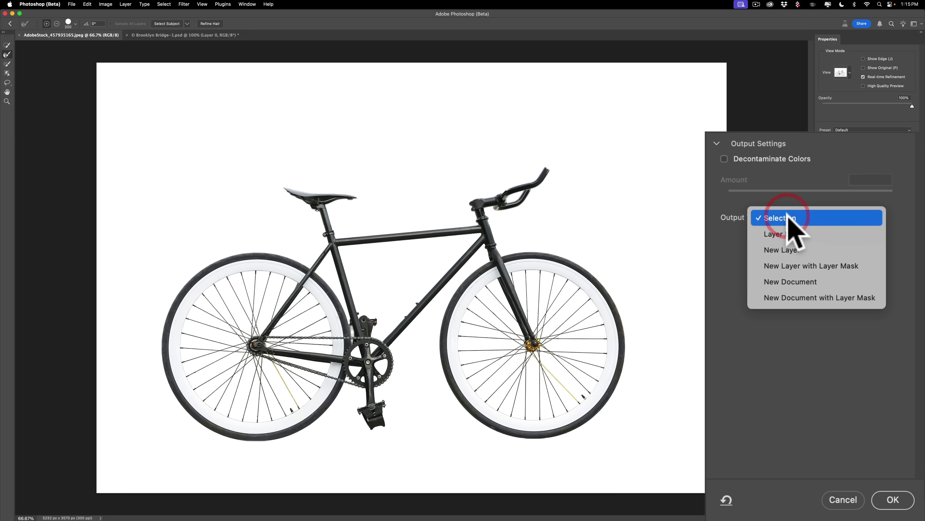
{"action": "left_click", "coordinate": [778, 266]}
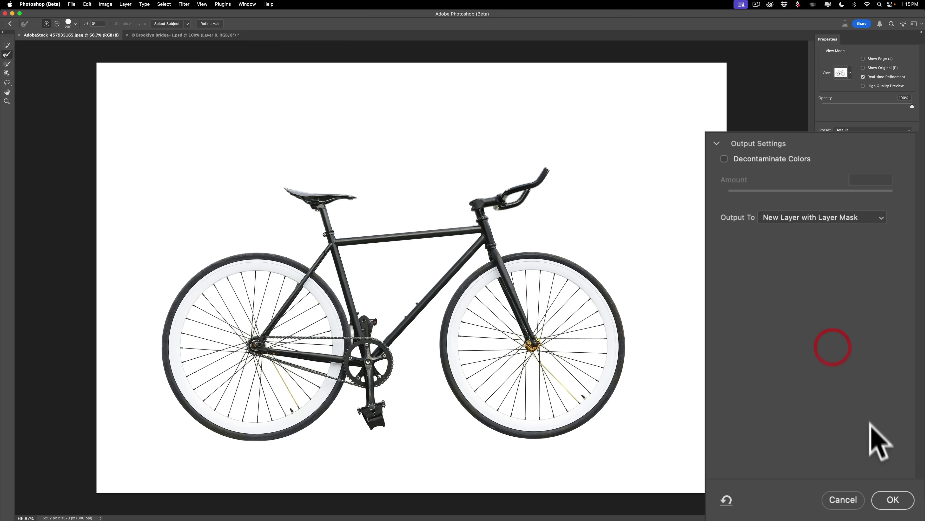
{"action": "left_click", "coordinate": [893, 499]}
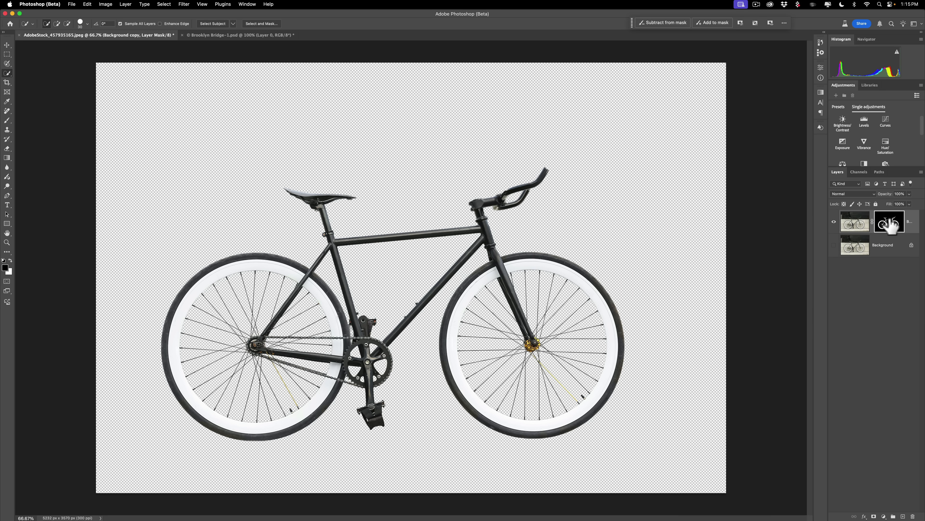
{"action": "left_click", "coordinate": [889, 225], "text": "alt"}
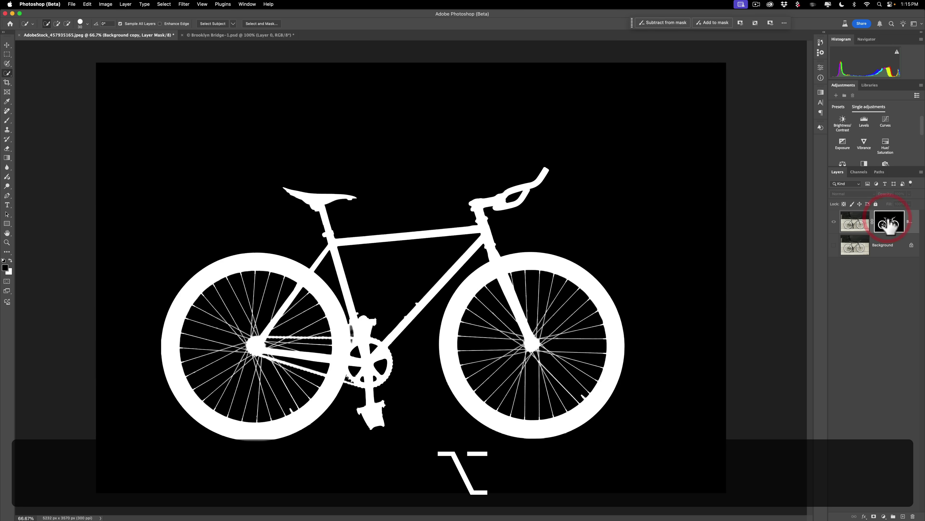
{"action": "left_click", "coordinate": [889, 224], "text": "alt"}
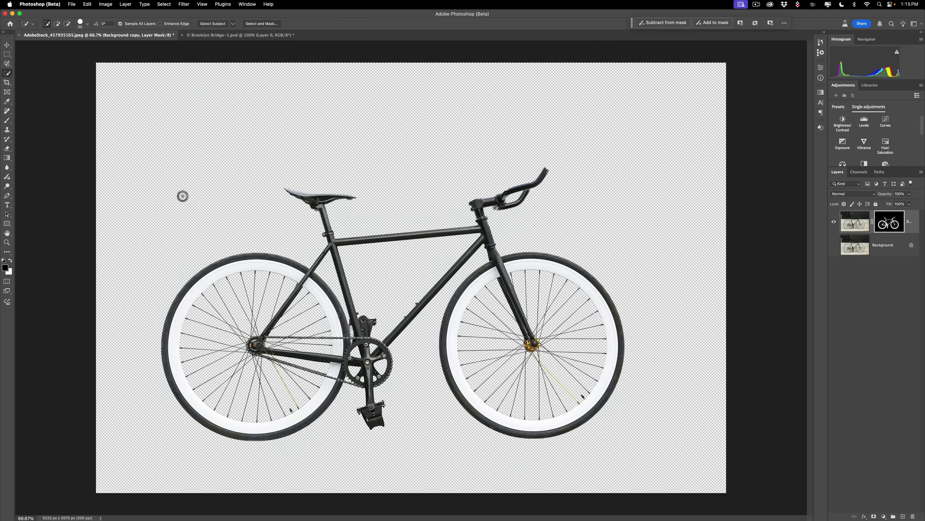
{"action": "key", "text": "super+equal"}
{"action": "key", "text": "super+equal"}
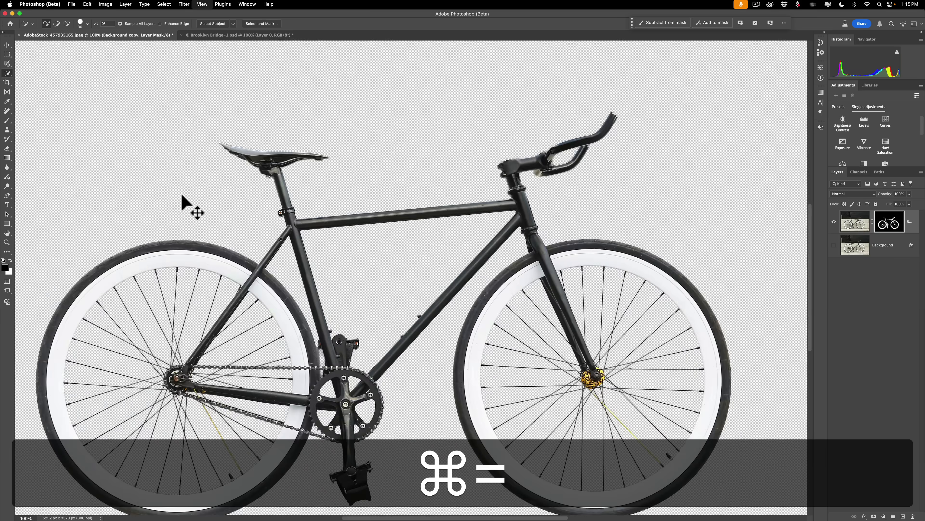
{"action": "scroll", "coordinate": [183, 197], "scroll_direction": "up", "scroll_amount": 5}
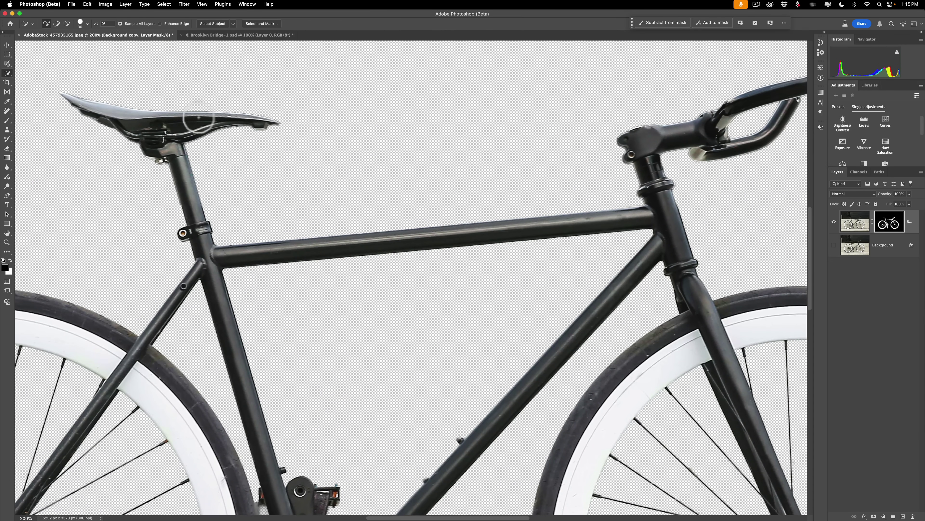
{"action": "key", "text": "super"}
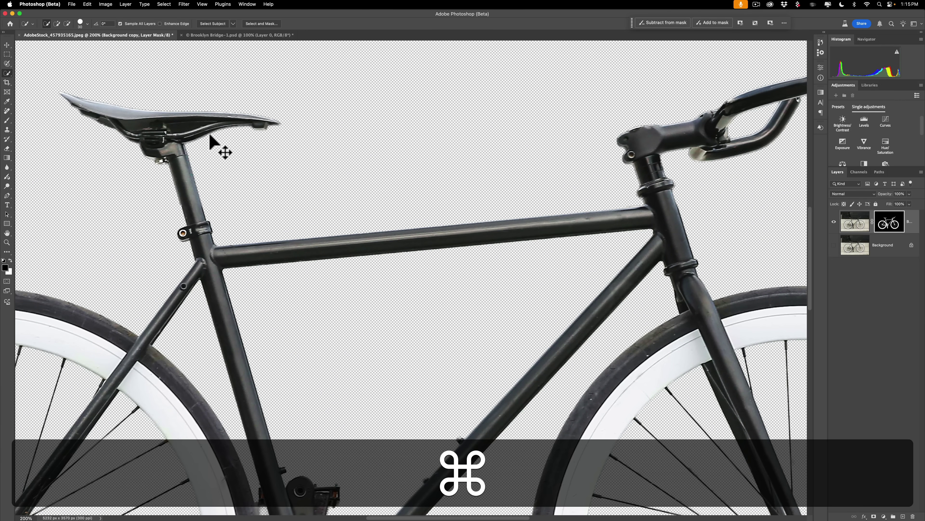
{"action": "key", "text": "super+0"}
{"action": "key", "text": "super+minus"}
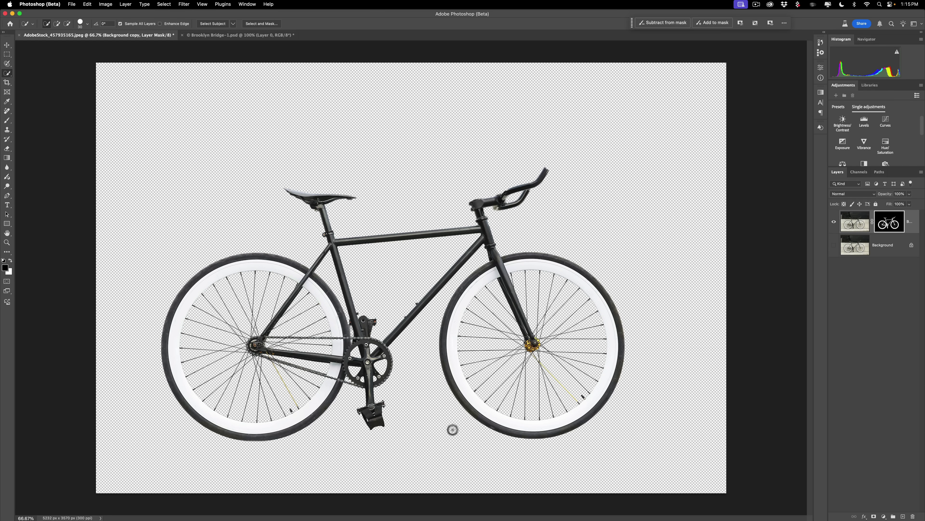
{"action": "mouse_move", "coordinate": [532, 518]}
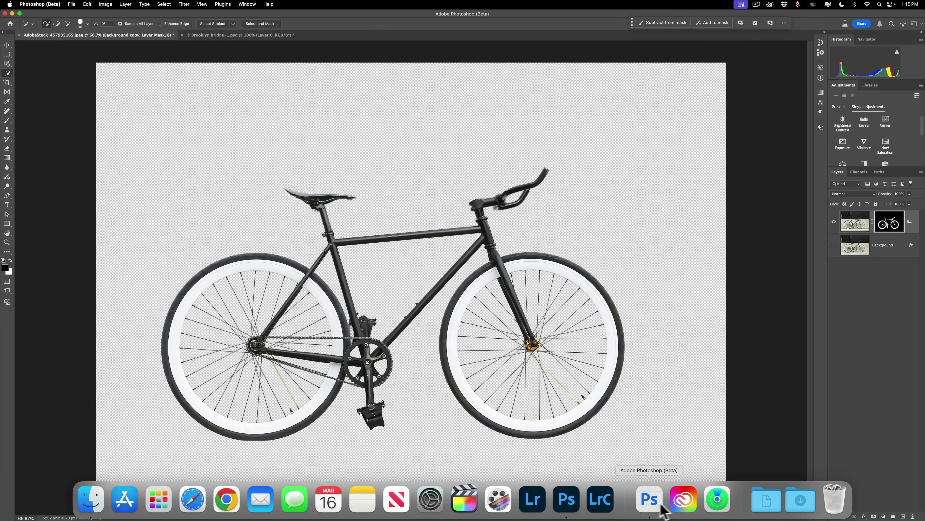
Switch to Photoshop 2025 and bring up the Brooklyn Bridge-1.psd document
{"action": "left_click", "coordinate": [568, 505]}
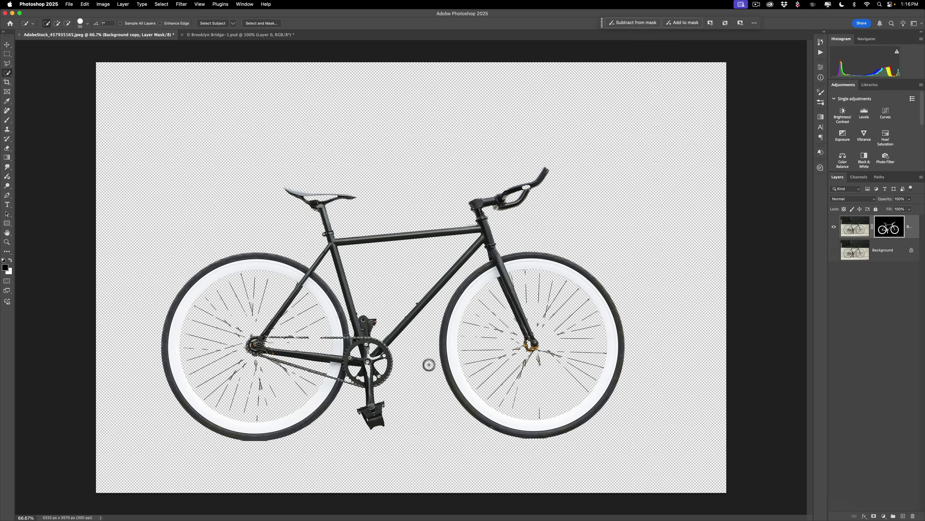
{"action": "left_click", "coordinate": [225, 35]}
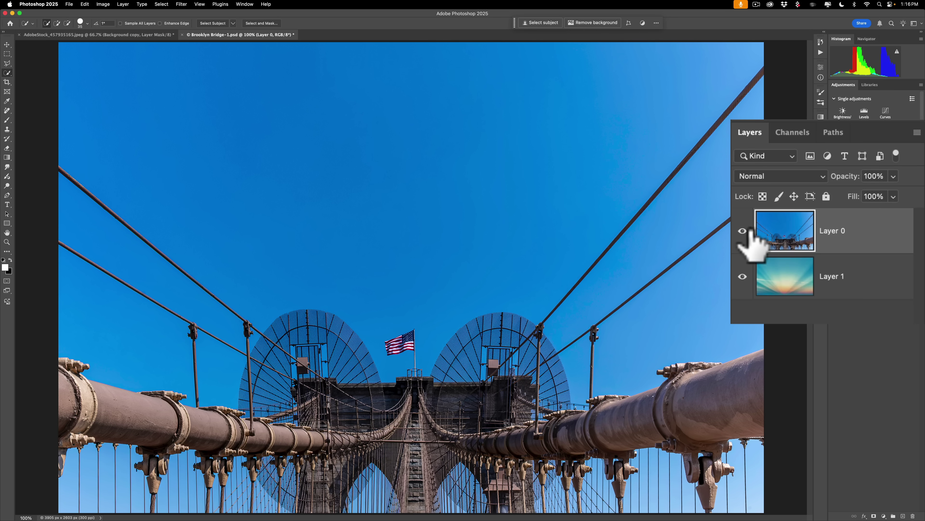
{"action": "left_click", "coordinate": [834, 227]}
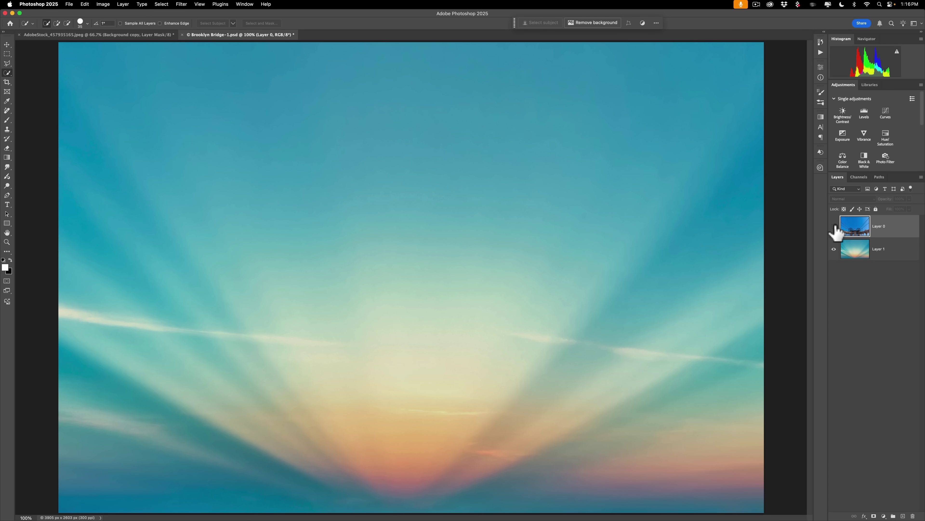
{"action": "left_click", "coordinate": [834, 226]}
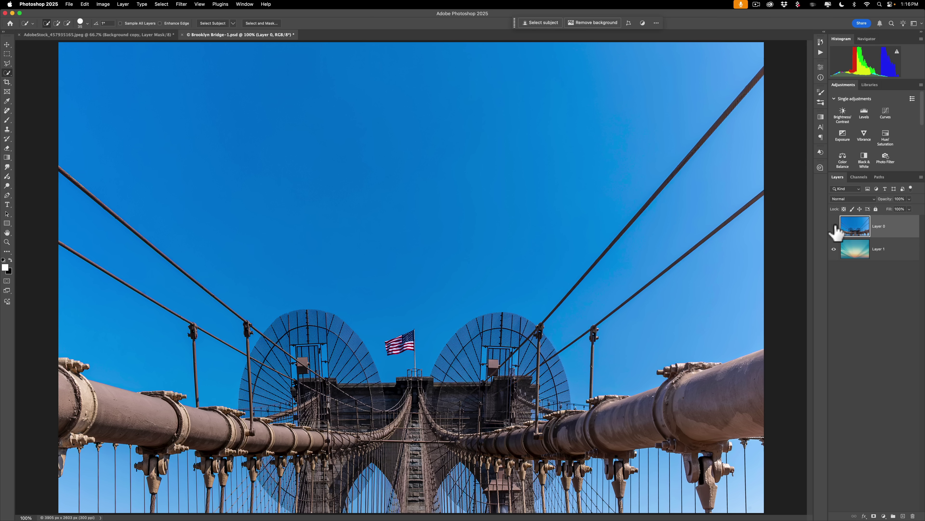
{"action": "left_click", "coordinate": [835, 226]}
{"action": "left_click", "coordinate": [835, 226]}
Check the processing mode and run Select Subject on the bridge
{"action": "left_click", "coordinate": [279, 30]}
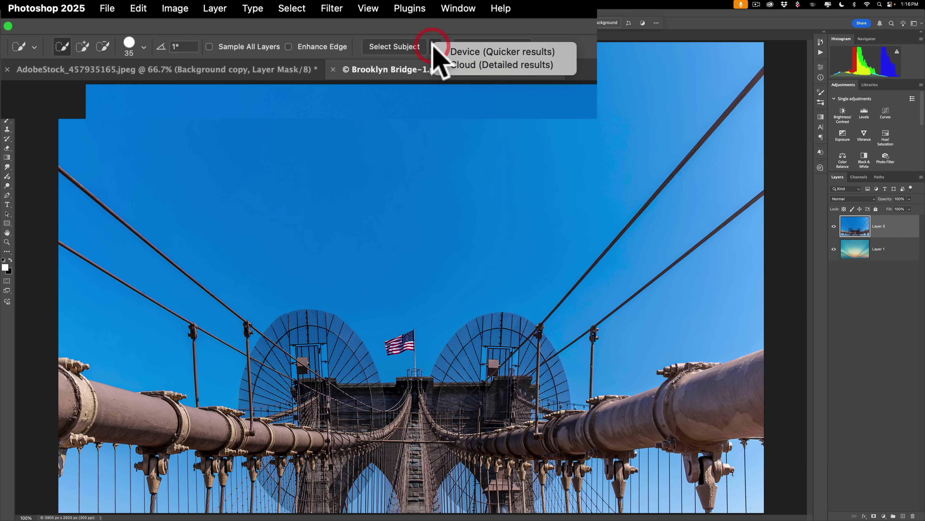
{"action": "left_click", "coordinate": [435, 48]}
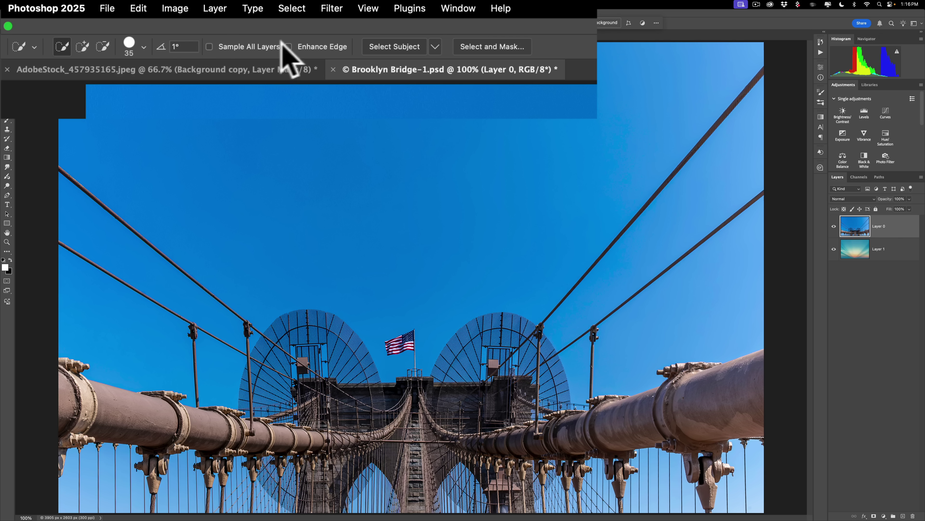
{"action": "left_click", "coordinate": [389, 47]}
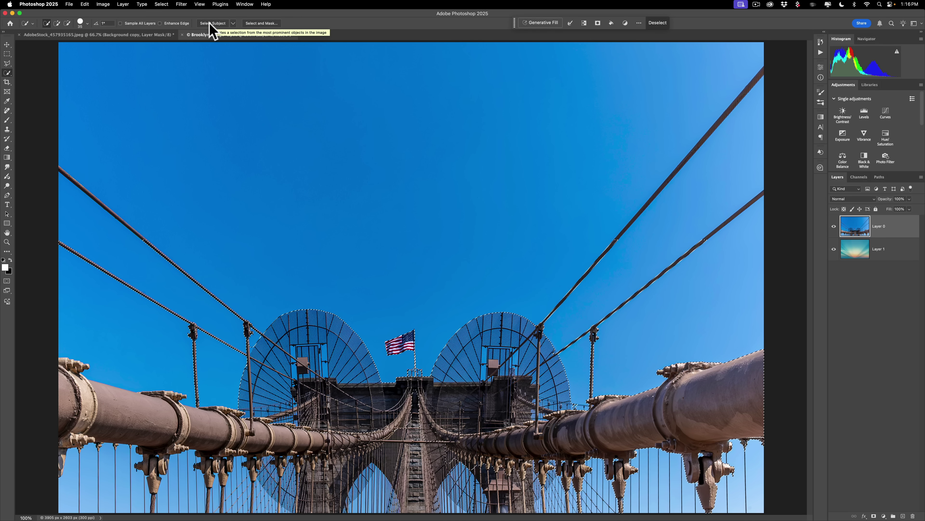
Output the bridge via Select and Mask as a New Layer with Layer Mask
{"action": "left_click", "coordinate": [261, 23]}
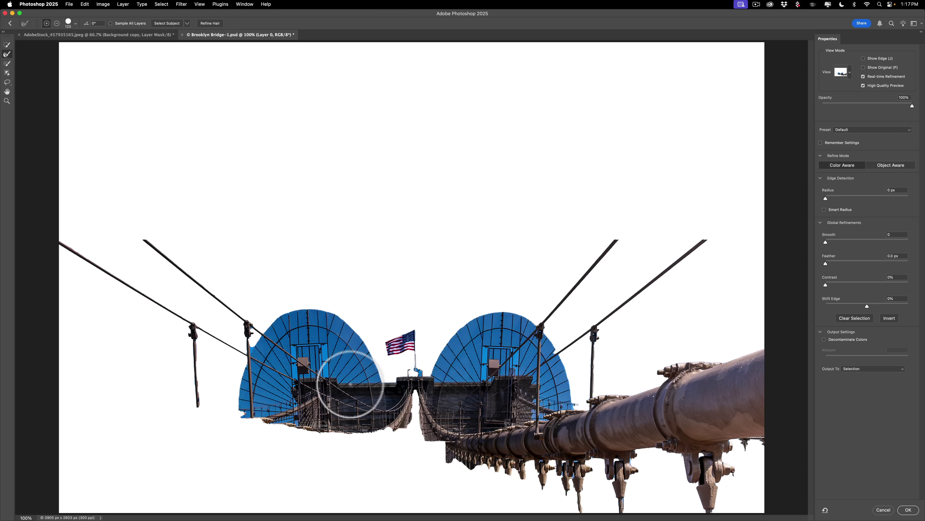
{"action": "left_click", "coordinate": [885, 369]}
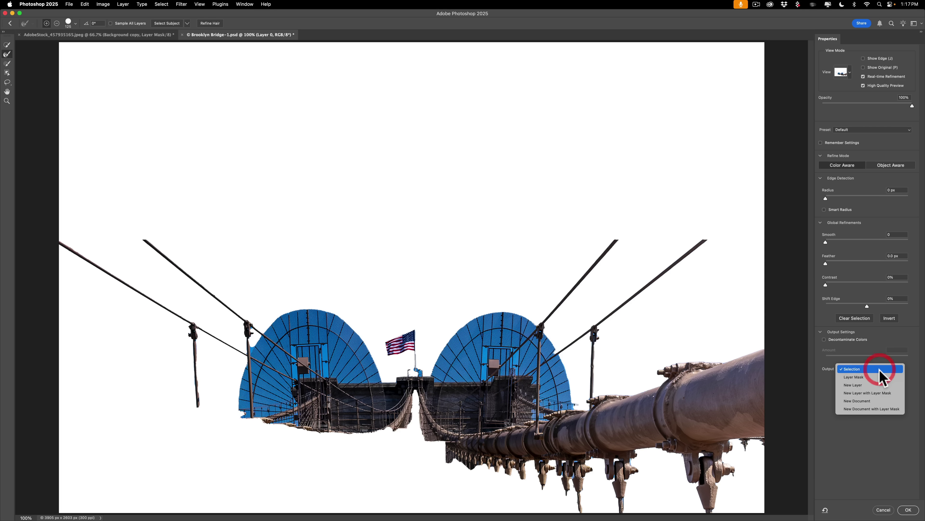
{"action": "left_click", "coordinate": [881, 399]}
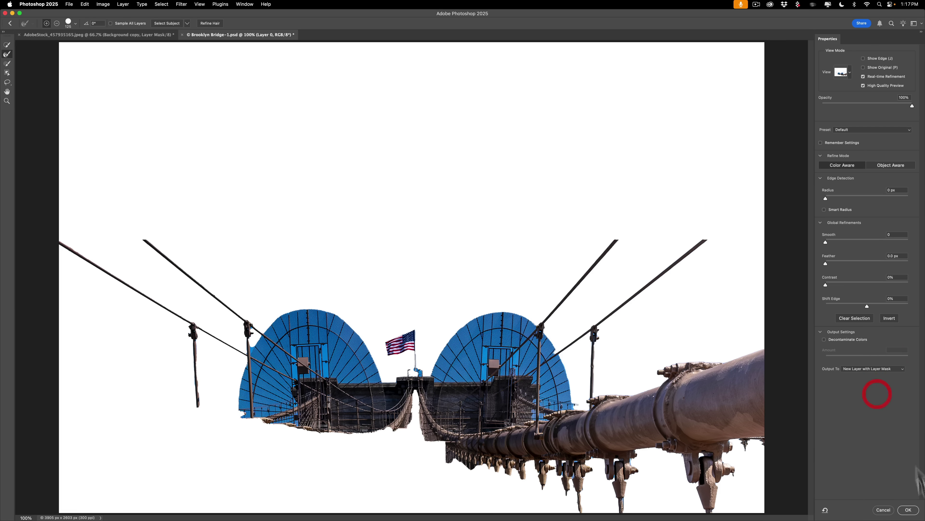
{"action": "left_click", "coordinate": [908, 509]}
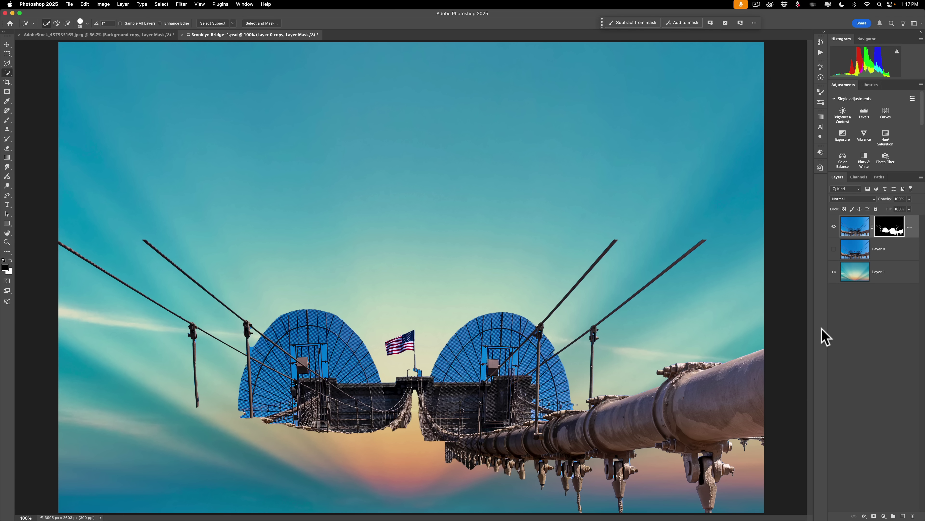
Open Brooklyn Bridge-1.psd in Photoshop (Beta) and toggle Layer 0 off and back on
{"action": "mouse_move", "coordinate": [519, 520]}
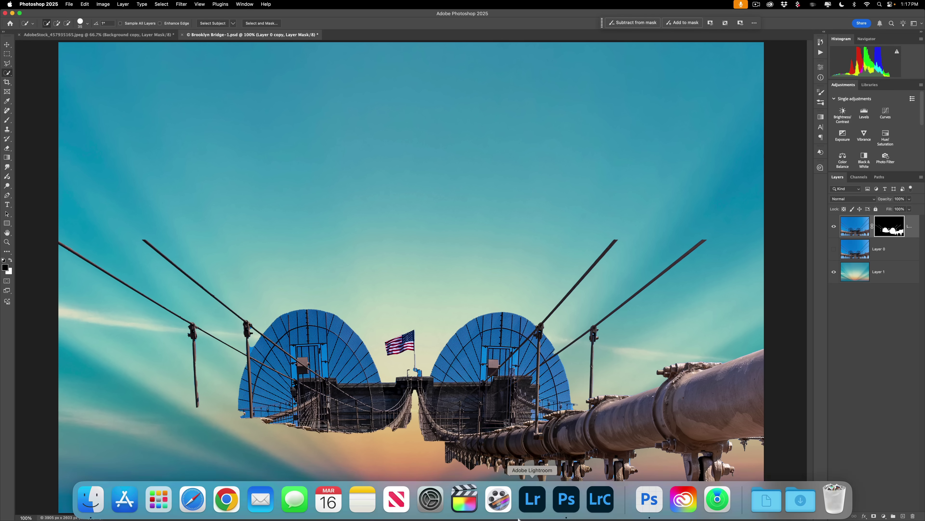
{"action": "left_click", "coordinate": [650, 499]}
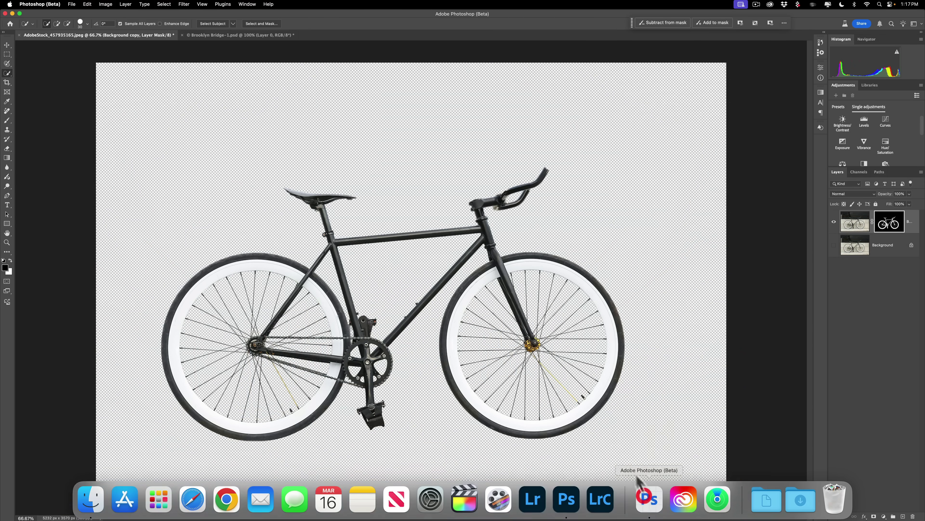
{"action": "left_click", "coordinate": [210, 35]}
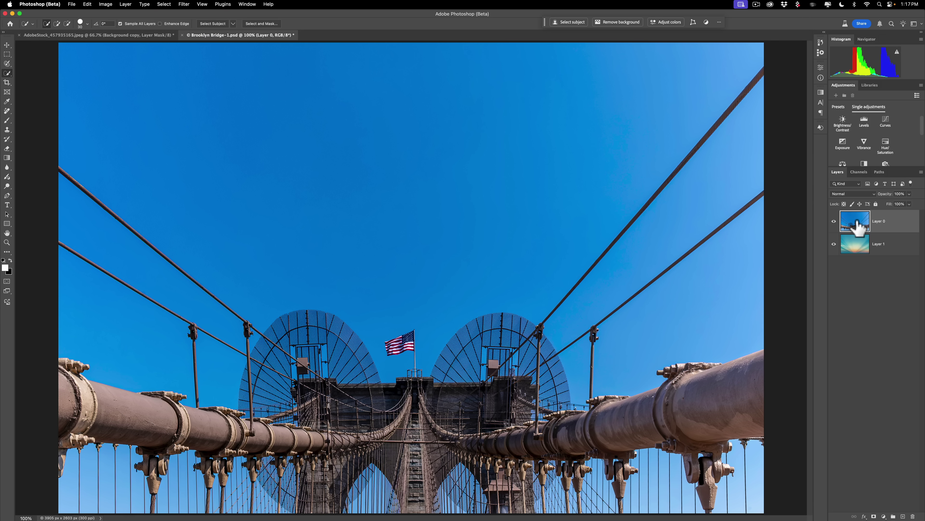
{"action": "left_click", "coordinate": [835, 221]}
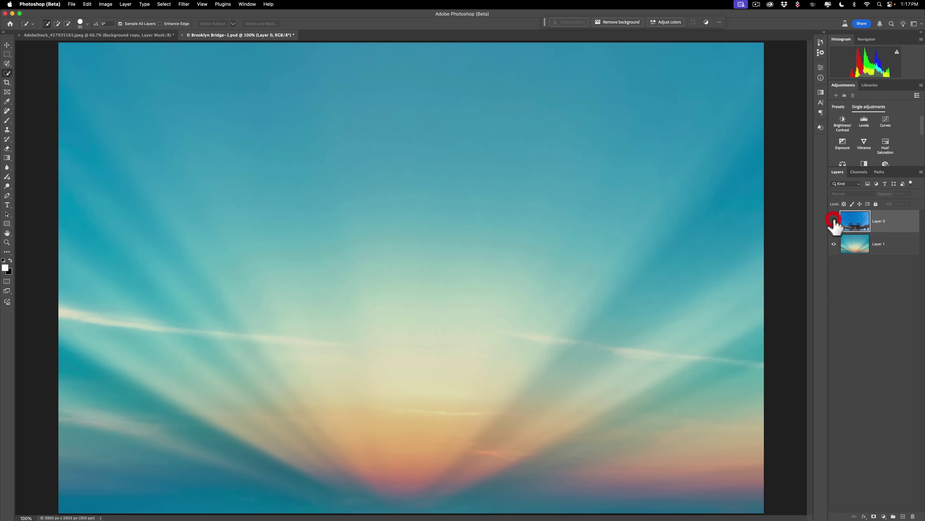
{"action": "left_click", "coordinate": [834, 221]}
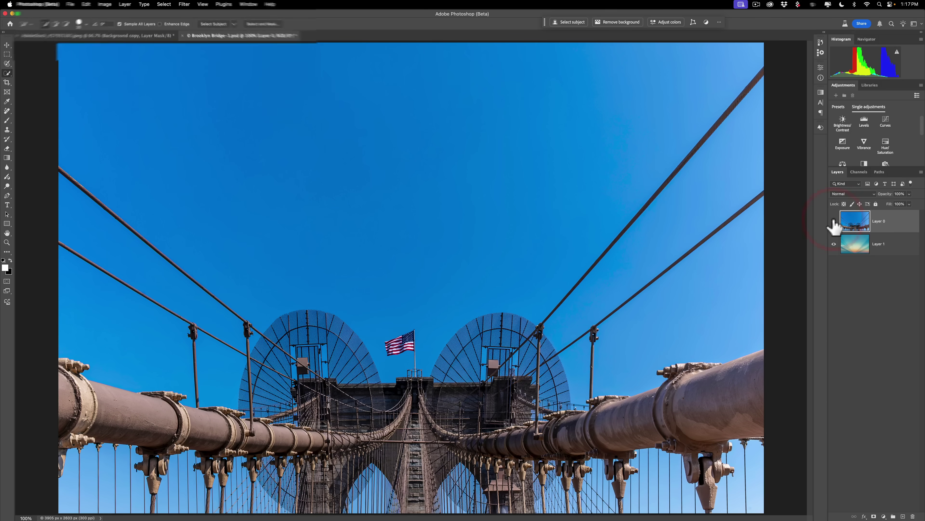
Check the subject-detection options and run Select Subject on the bridge
{"action": "left_click", "coordinate": [435, 47]}
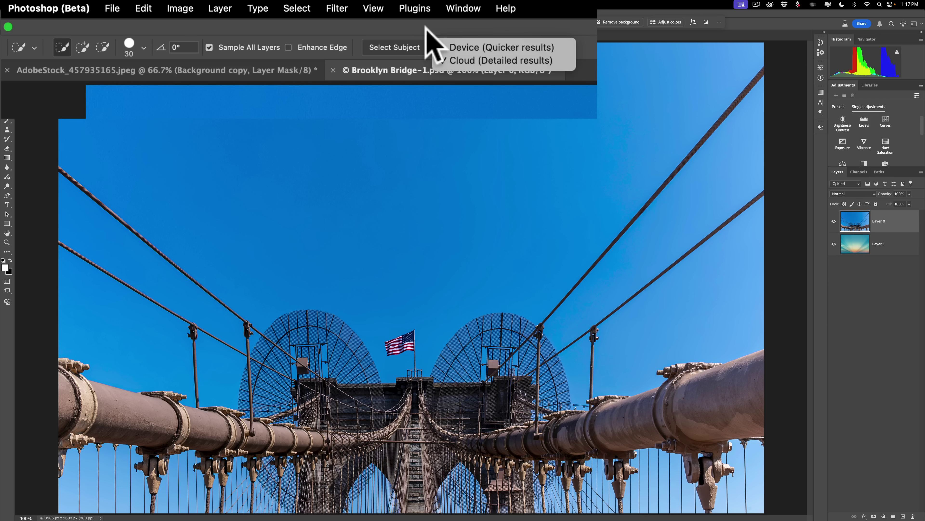
{"action": "left_click", "coordinate": [424, 37]}
{"action": "left_click", "coordinate": [396, 41]}
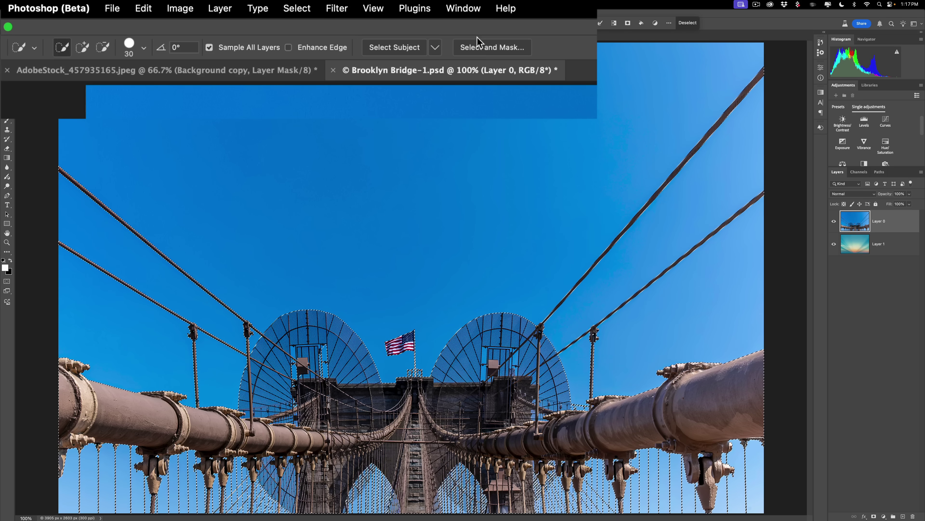
In Select and Mask, set View Mode to On Layers and brush the left tower arch edge
{"action": "left_click", "coordinate": [484, 52]}
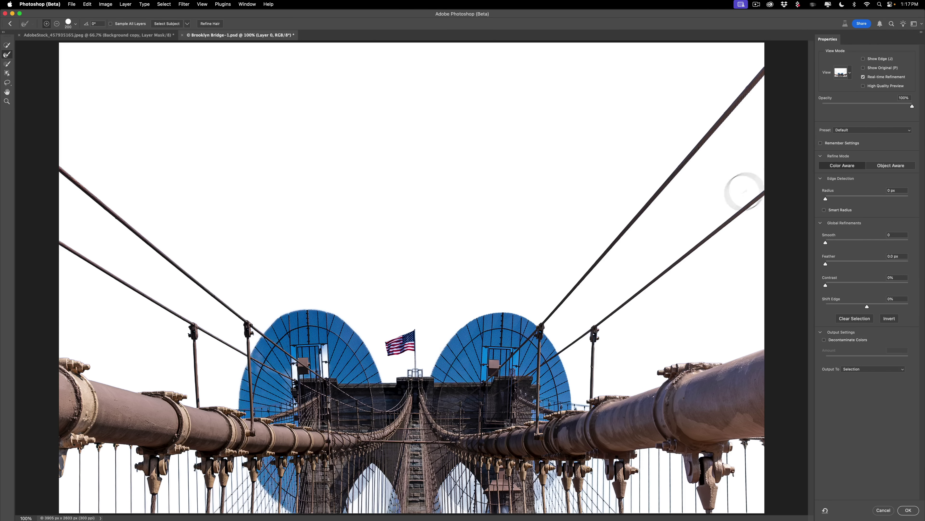
{"action": "left_click", "coordinate": [850, 72]}
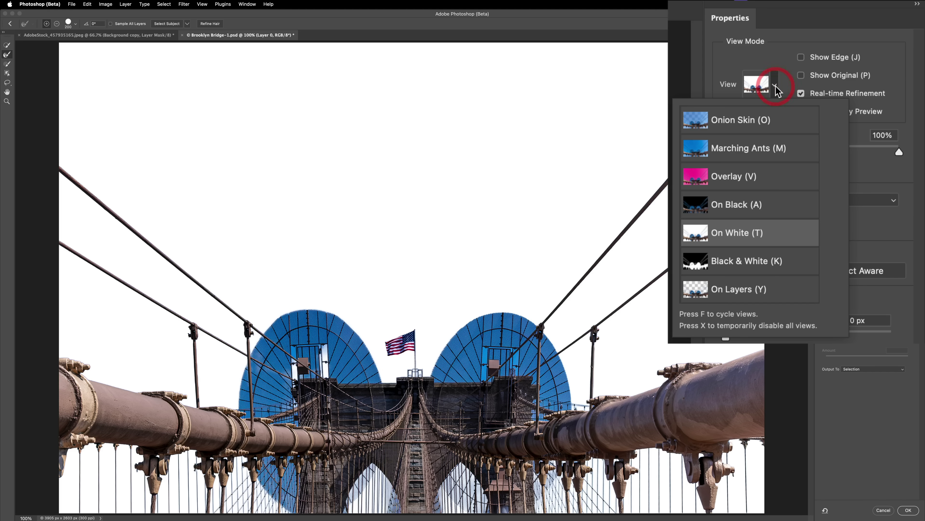
{"action": "left_click", "coordinate": [751, 288]}
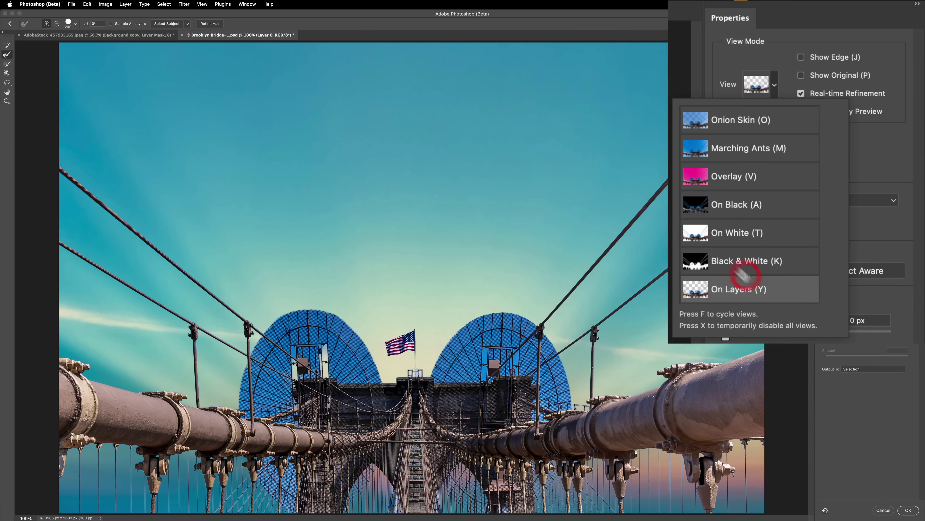
{"action": "left_click", "coordinate": [849, 74]}
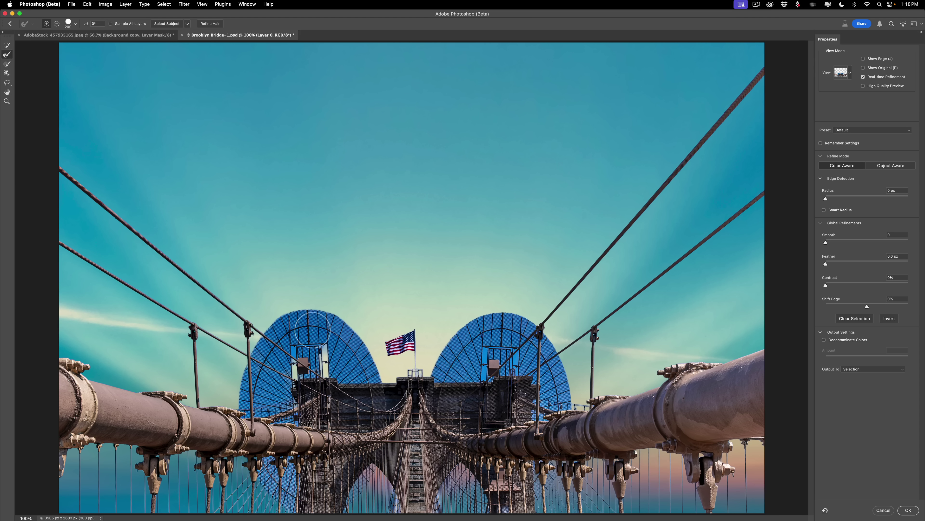
{"action": "mouse_move", "coordinate": [312, 329]}
{"action": "left_mouse_down"}
{"action": "mouse_move", "coordinate": [291, 328]}
{"action": "mouse_move", "coordinate": [317, 328]}
{"action": "mouse_move", "coordinate": [258, 365]}
{"action": "mouse_move", "coordinate": [251, 423]}
{"action": "mouse_move", "coordinate": [264, 369]}
{"action": "mouse_move", "coordinate": [330, 354]}
{"action": "mouse_move", "coordinate": [278, 333]}
{"action": "mouse_move", "coordinate": [350, 343]}
{"action": "mouse_move", "coordinate": [364, 408]}
{"action": "mouse_move", "coordinate": [361, 394]}
{"action": "mouse_move", "coordinate": [344, 461]}
{"action": "mouse_move", "coordinate": [315, 482]}
{"action": "mouse_move", "coordinate": [270, 467]}
{"action": "mouse_move", "coordinate": [279, 430]}
{"action": "mouse_move", "coordinate": [289, 423]}
{"action": "mouse_move", "coordinate": [291, 497]}
{"action": "mouse_move", "coordinate": [356, 475]}
{"action": "mouse_move", "coordinate": [397, 411]}
{"action": "mouse_move", "coordinate": [412, 410]}
{"action": "mouse_move", "coordinate": [404, 415]}
{"action": "mouse_move", "coordinate": [431, 431]}
{"action": "mouse_move", "coordinate": [415, 430]}
{"action": "mouse_move", "coordinate": [463, 379]}
{"action": "mouse_move", "coordinate": [448, 361]}
{"action": "mouse_move", "coordinate": [485, 350]}
{"action": "mouse_move", "coordinate": [506, 328]}
{"action": "mouse_move", "coordinate": [548, 359]}
{"action": "mouse_move", "coordinate": [558, 405]}
{"action": "mouse_move", "coordinate": [547, 382]}
{"action": "mouse_move", "coordinate": [521, 365]}
{"action": "mouse_move", "coordinate": [498, 376]}
{"action": "mouse_move", "coordinate": [484, 357]}
{"action": "left_mouse_up"}
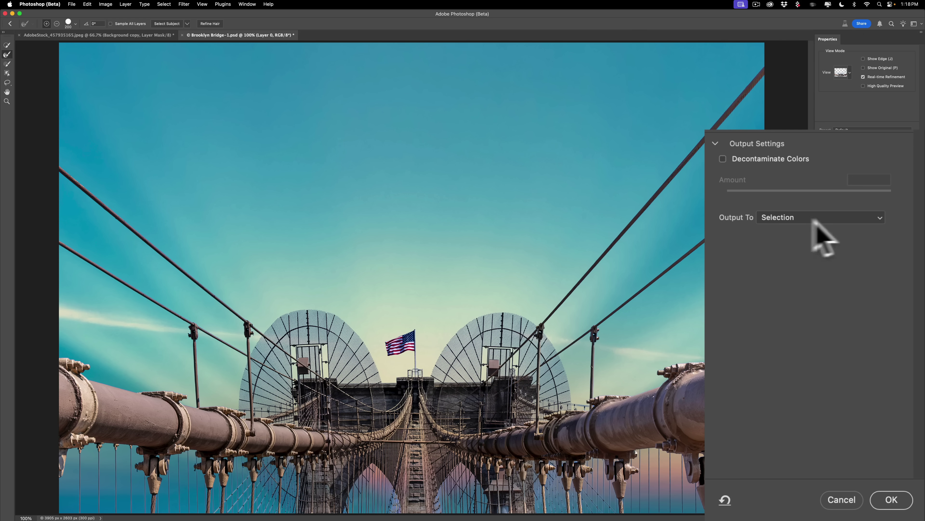
Output the refined bridge as a New Layer with Layer Mask, then view the mask alone and return
{"action": "left_click", "coordinate": [821, 218]}
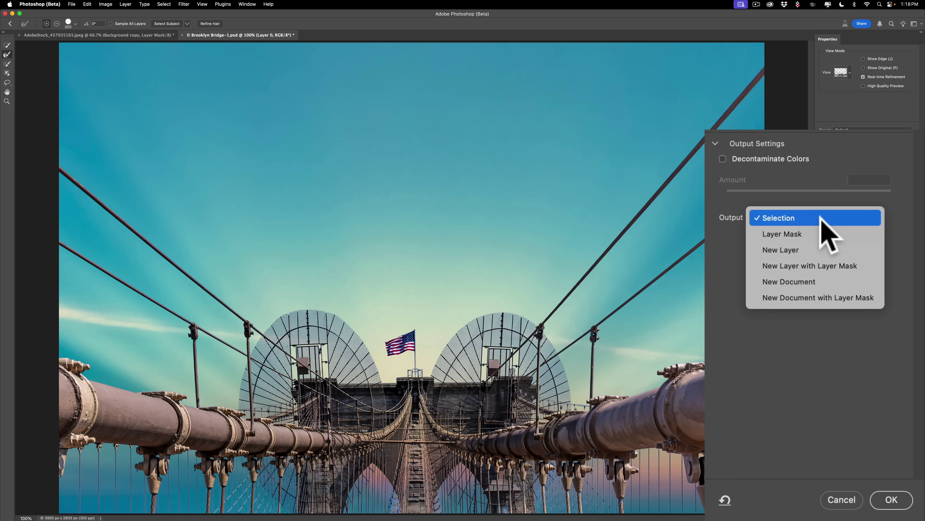
{"action": "left_click", "coordinate": [814, 259]}
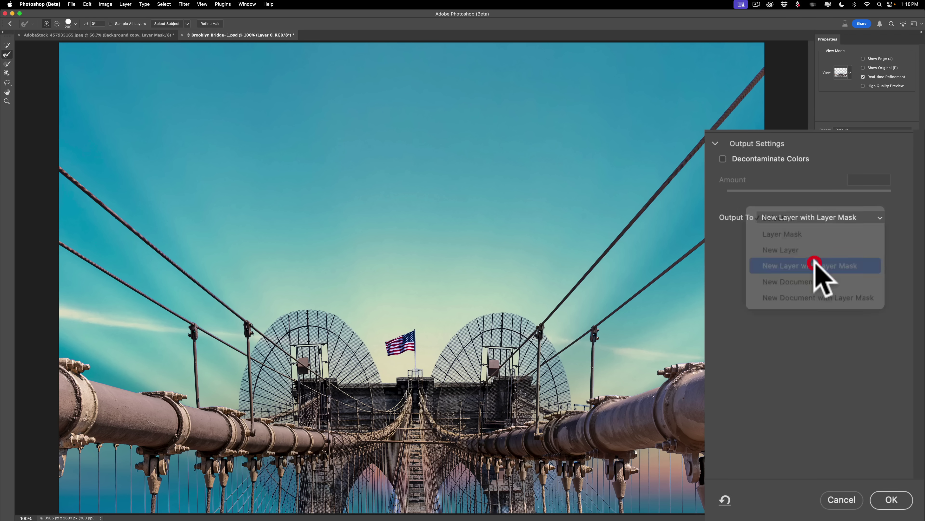
{"action": "left_click", "coordinate": [889, 500]}
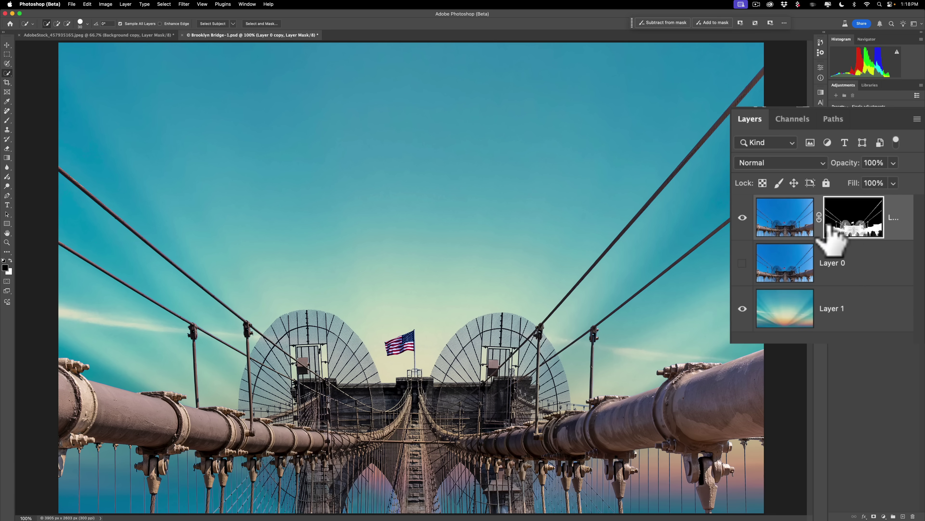
{"action": "left_click", "coordinate": [888, 223], "text": "alt"}
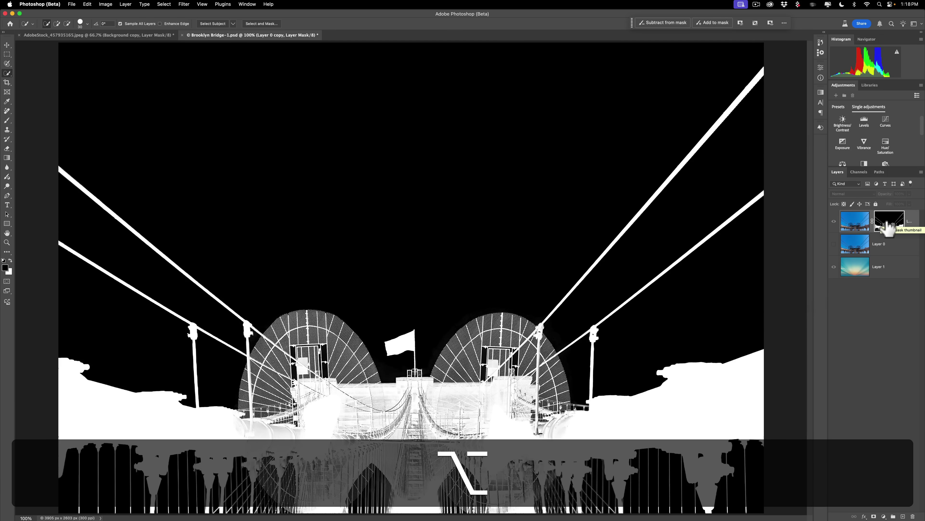
{"action": "left_click", "coordinate": [888, 226], "text": "alt"}
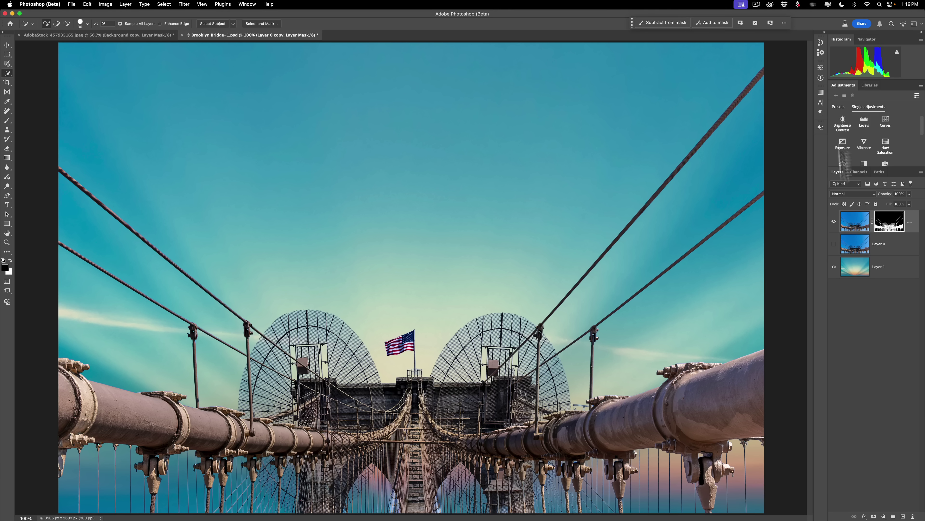
Revert the bridge document to its Open history state in both Beta and Photoshop 2025
{"action": "left_click", "coordinate": [820, 42]}
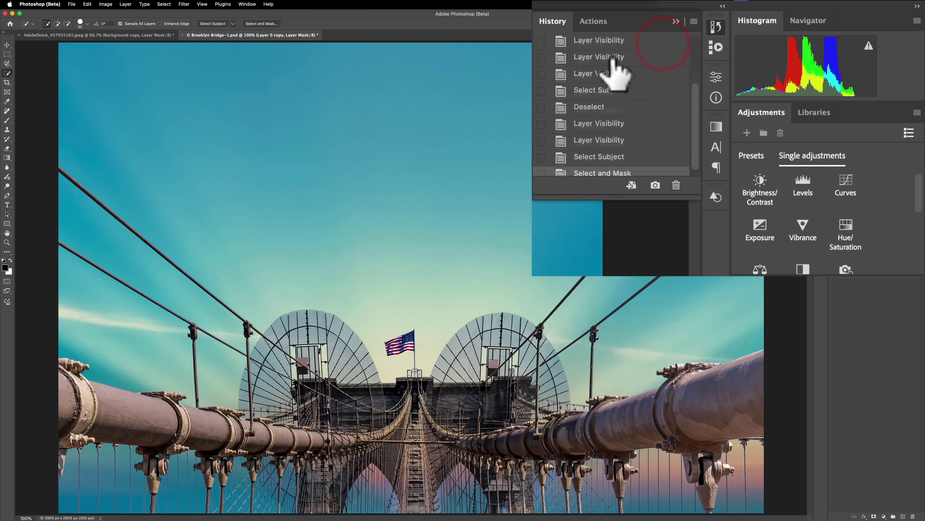
{"action": "left_click", "coordinate": [592, 66]}
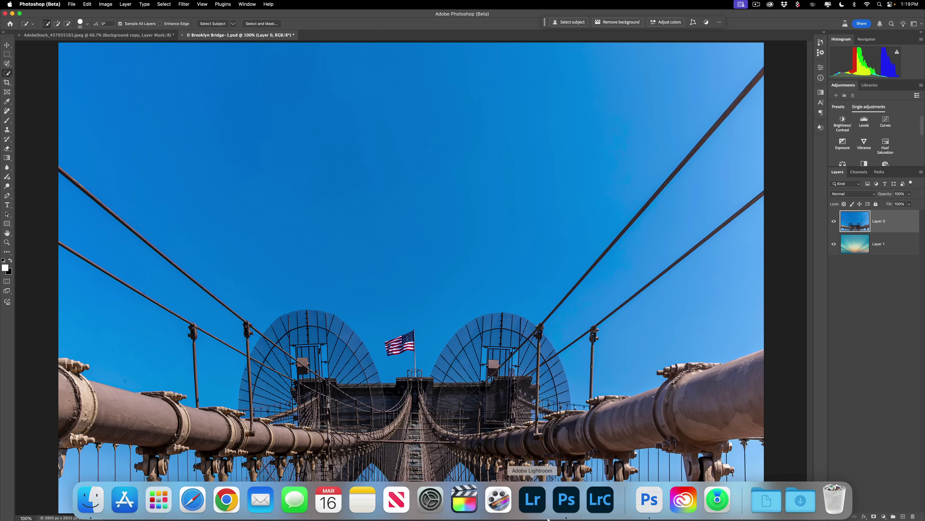
{"action": "left_click", "coordinate": [567, 515]}
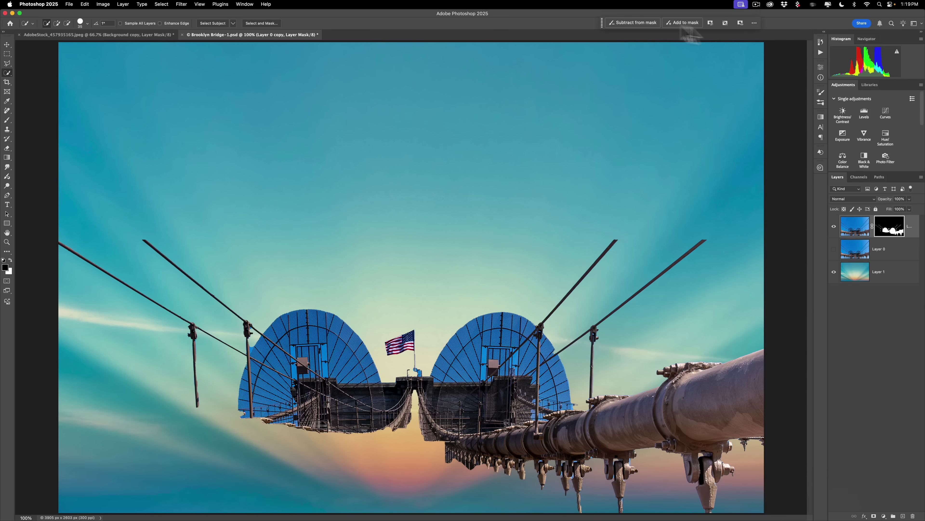
{"action": "left_click", "coordinate": [731, 25]}
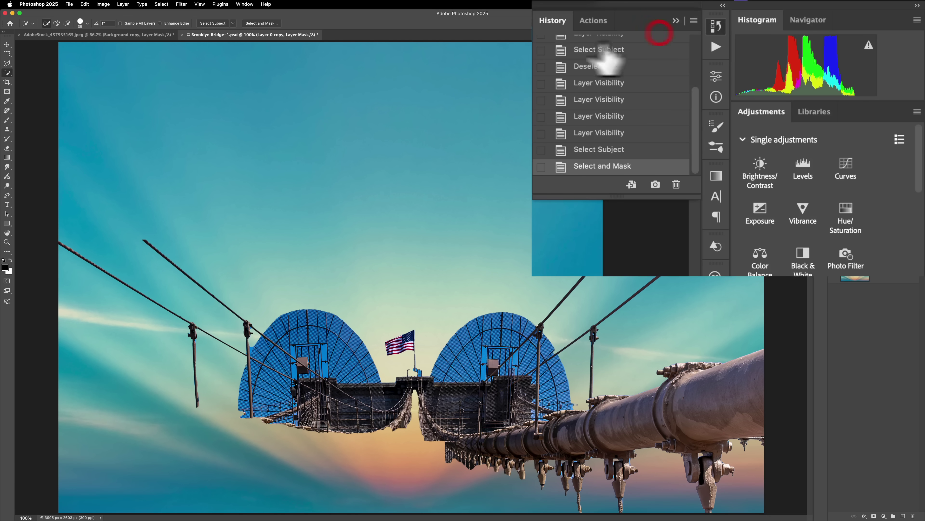
{"action": "scroll", "coordinate": [584, 66], "scroll_direction": "up", "scroll_amount": 3}
{"action": "left_click", "coordinate": [617, 46]}
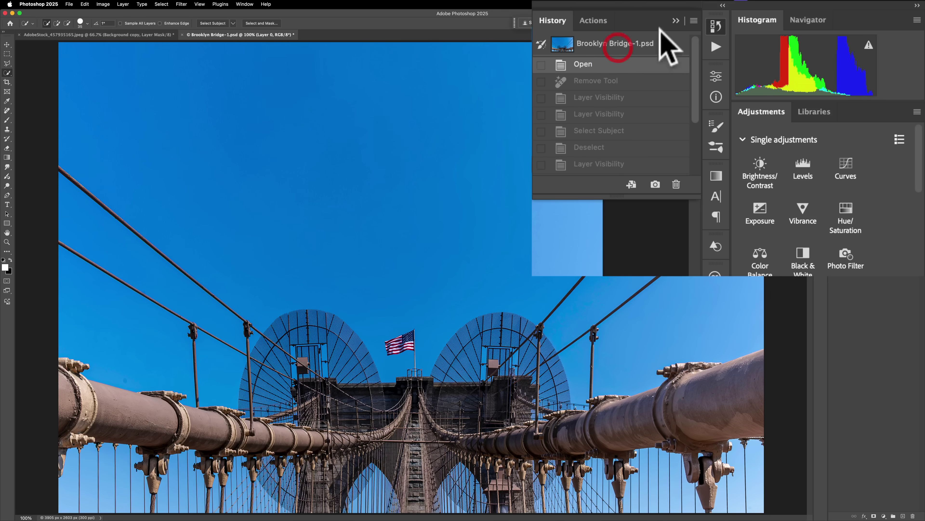
{"action": "left_click", "coordinate": [675, 21]}
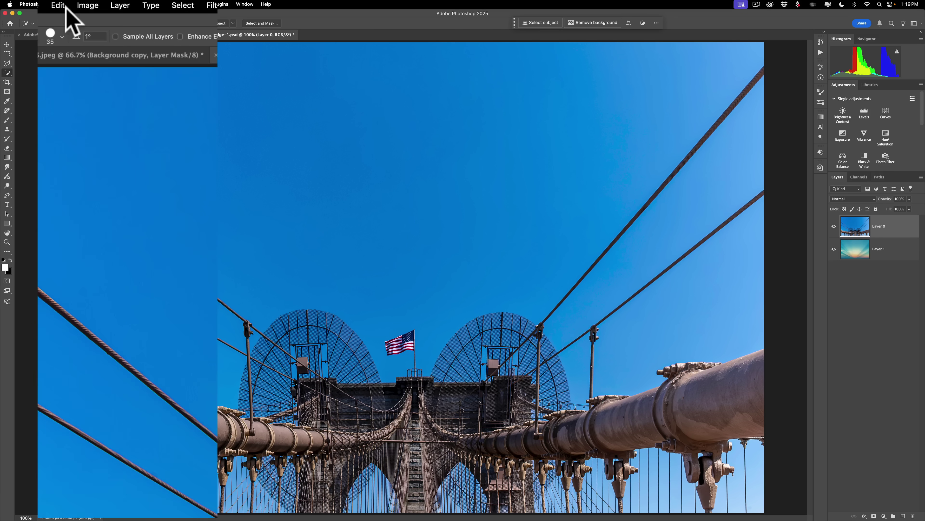
Open Sky Replacement from the Edit menu, previewing a golden cloudy sunset sky
{"action": "left_click", "coordinate": [59, 6]}
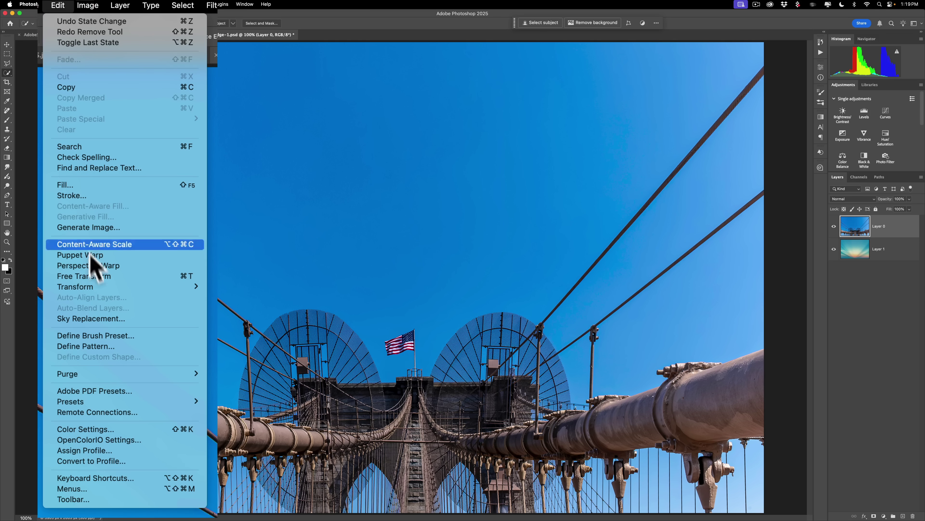
{"action": "left_click", "coordinate": [99, 319]}
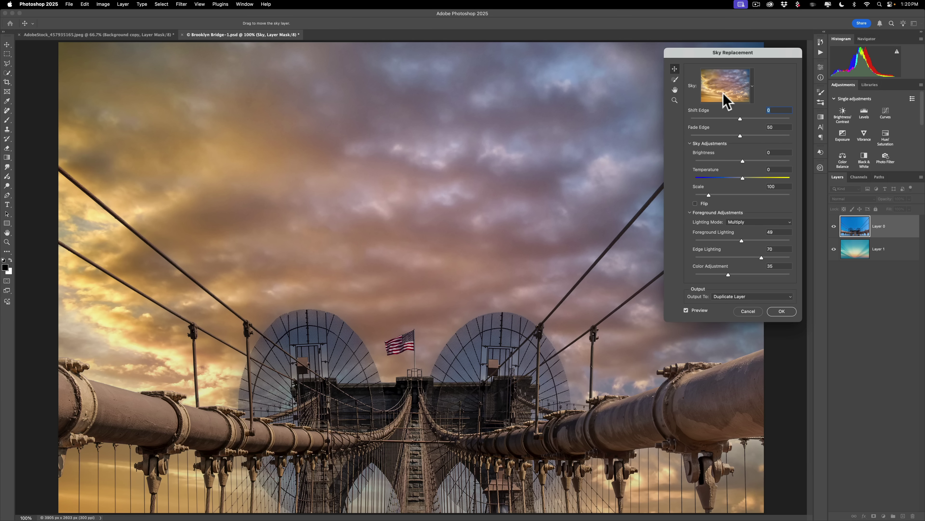
Choose the blue sunburst sky from the Sky presets
{"action": "left_click", "coordinate": [753, 86]}
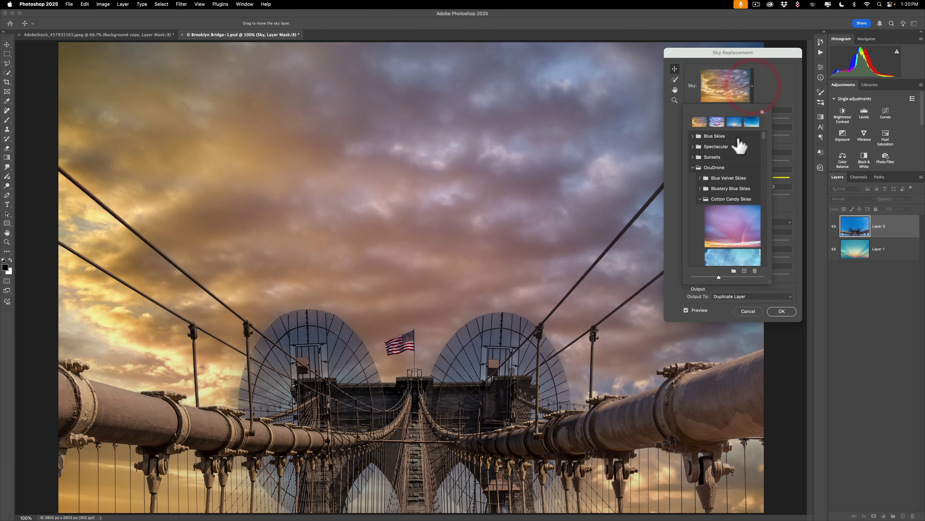
{"action": "scroll", "coordinate": [723, 207], "scroll_direction": "down", "scroll_amount": 10}
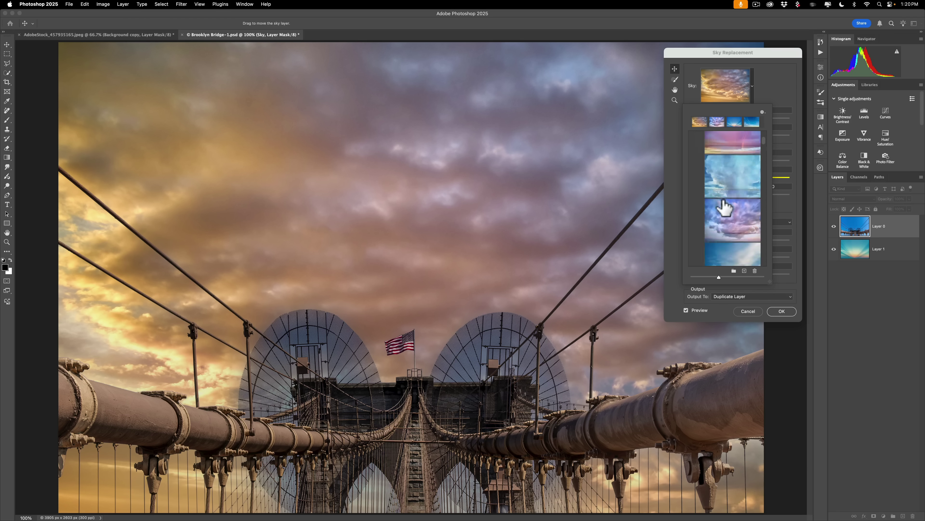
{"action": "scroll", "coordinate": [724, 207], "scroll_direction": "down", "scroll_amount": 5}
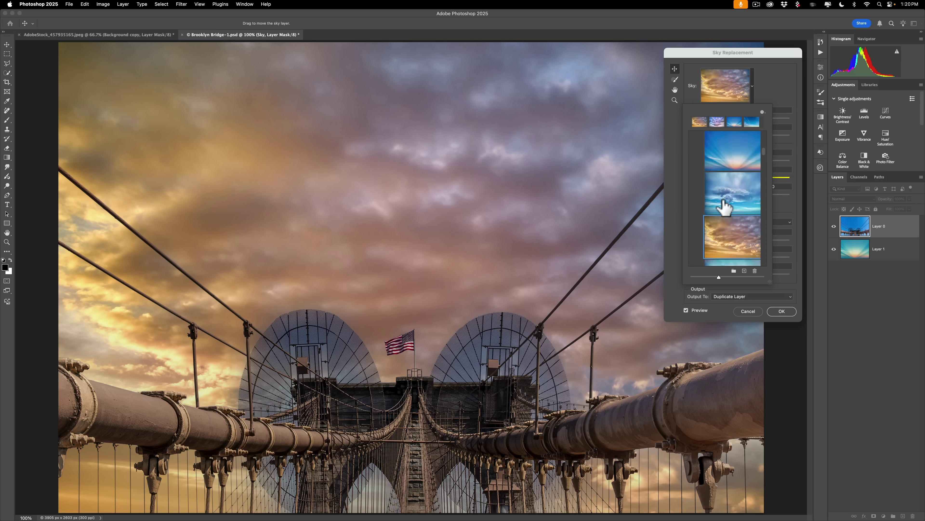
{"action": "left_click", "coordinate": [734, 149]}
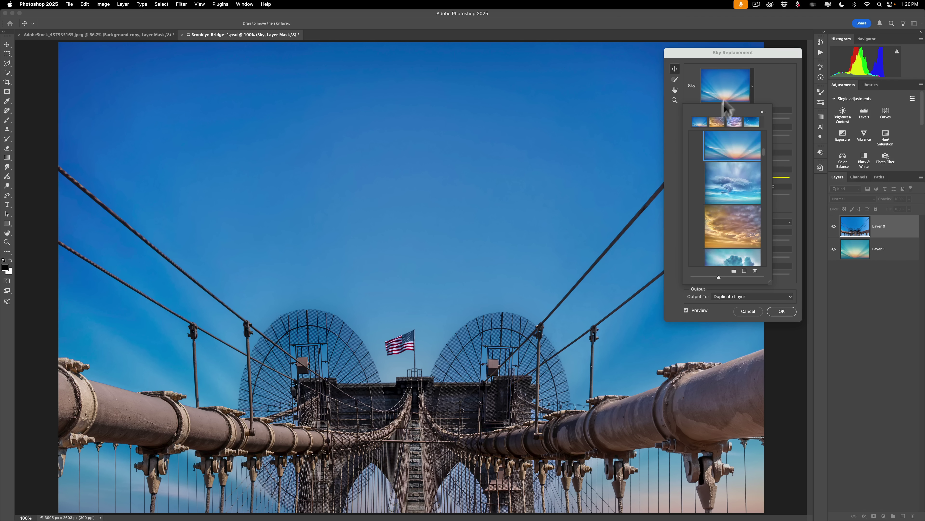
{"action": "left_click", "coordinate": [775, 55]}
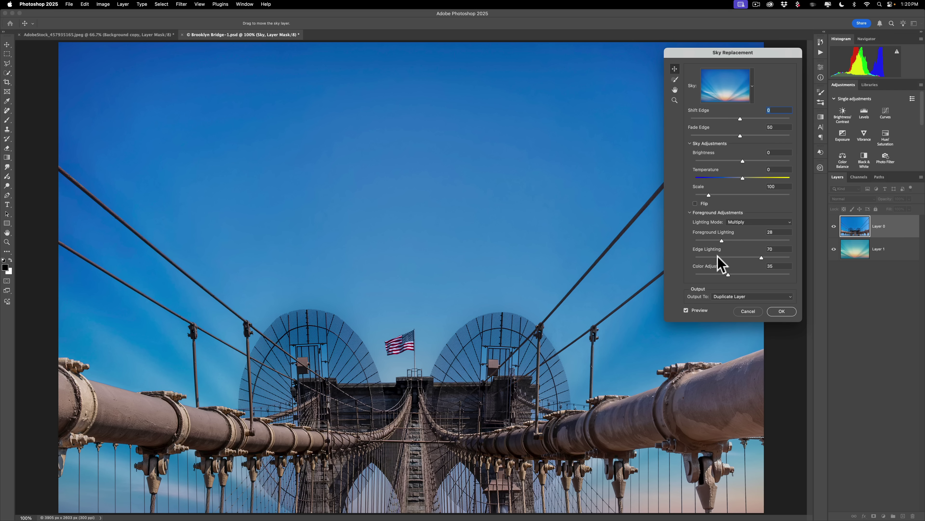
Set the sky Scale to 103 and apply the replacement as a new layer
{"action": "mouse_move", "coordinate": [709, 196]}
{"action": "left_mouse_down"}
{"action": "mouse_move", "coordinate": [740, 194]}
{"action": "mouse_move", "coordinate": [709, 195]}
{"action": "left_mouse_up"}
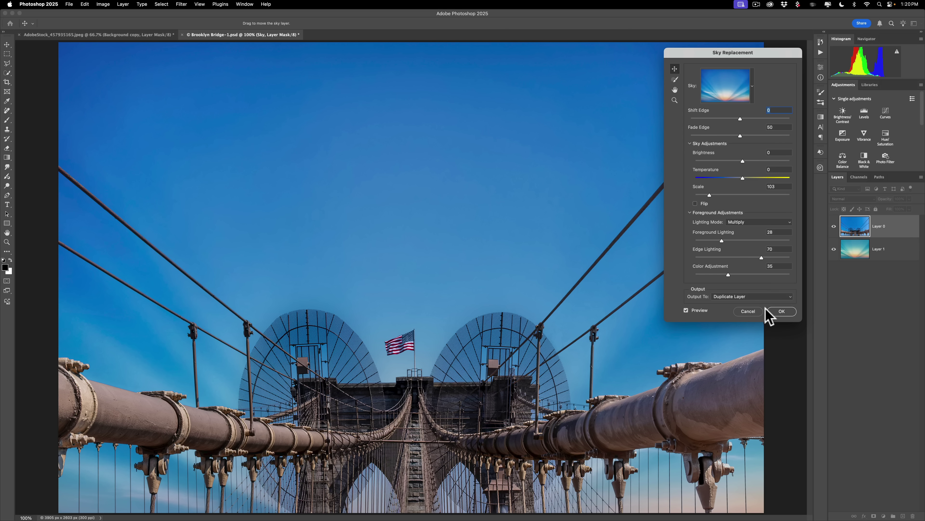
{"action": "left_click", "coordinate": [779, 312]}
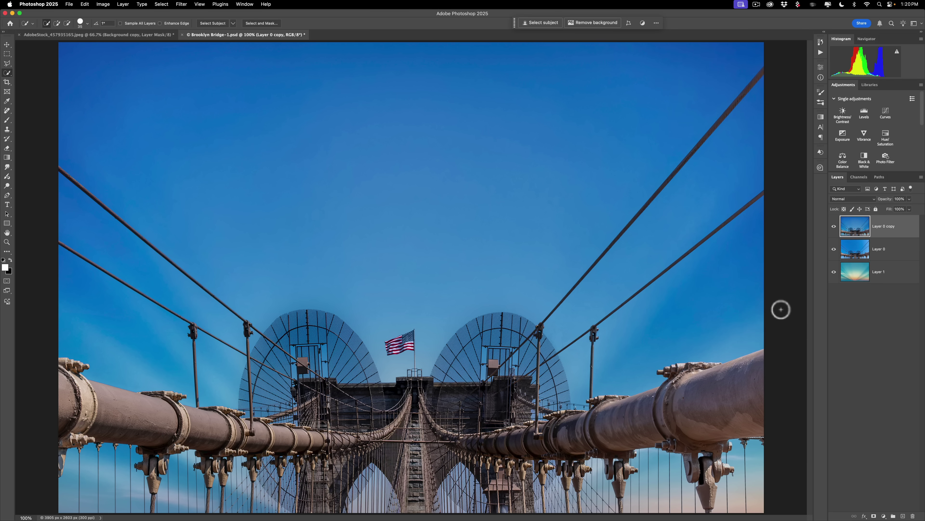